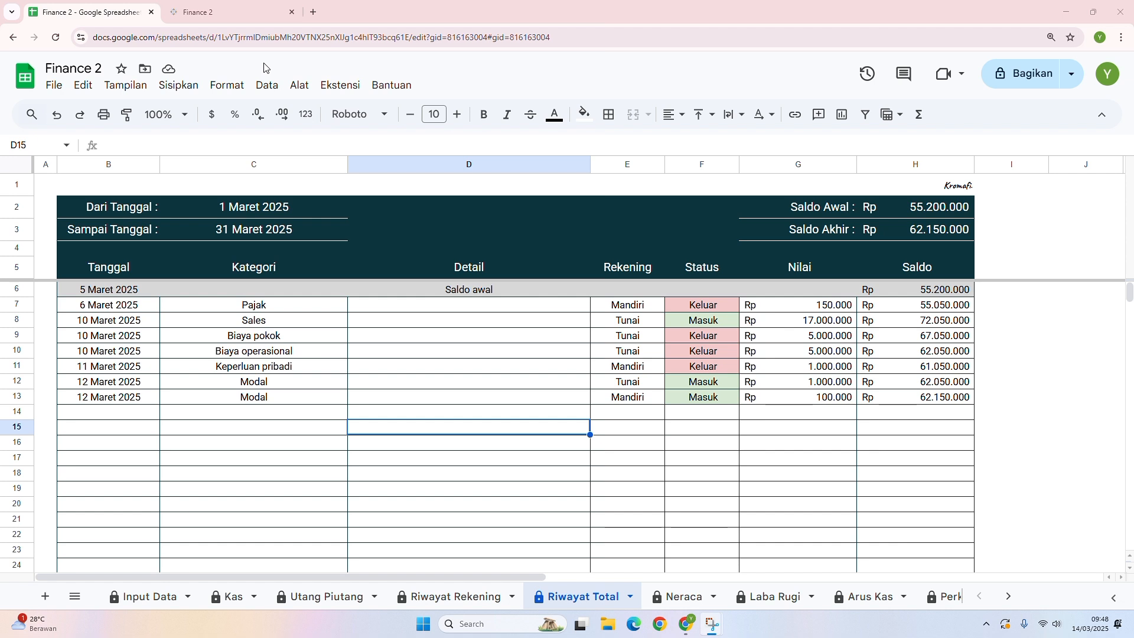
Switch to the Finance 2 AppSheet app and save a Pemasukan transaction with category Sales, account Tunai and amount Rp 1000000.
{"action": "left_click", "coordinate": [224, 13]}
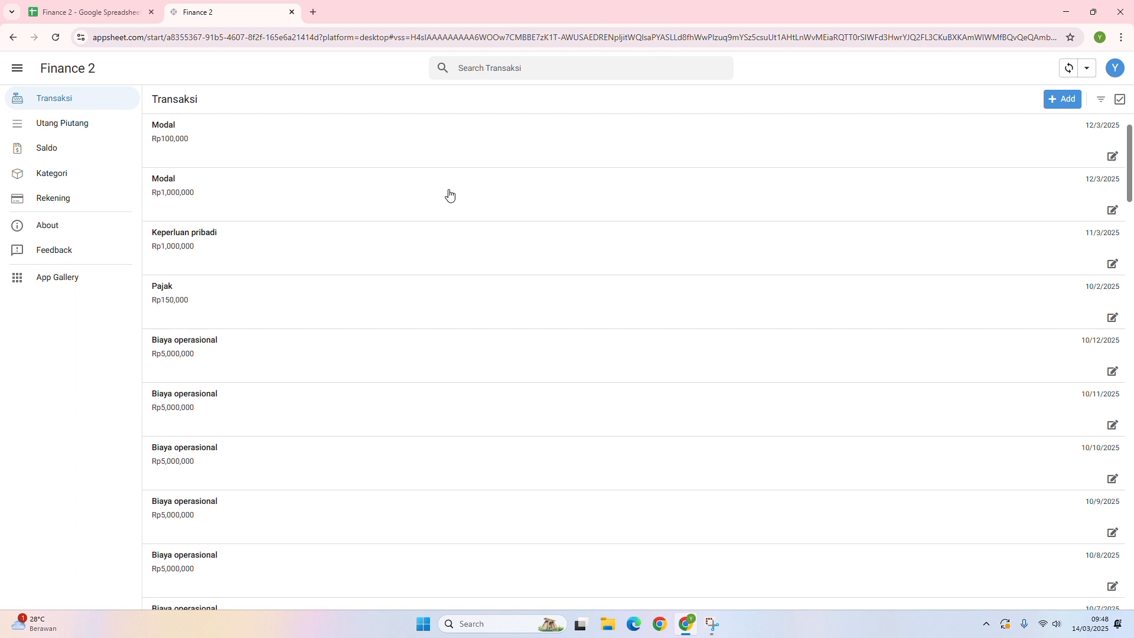
{"action": "left_click", "coordinate": [1058, 98]}
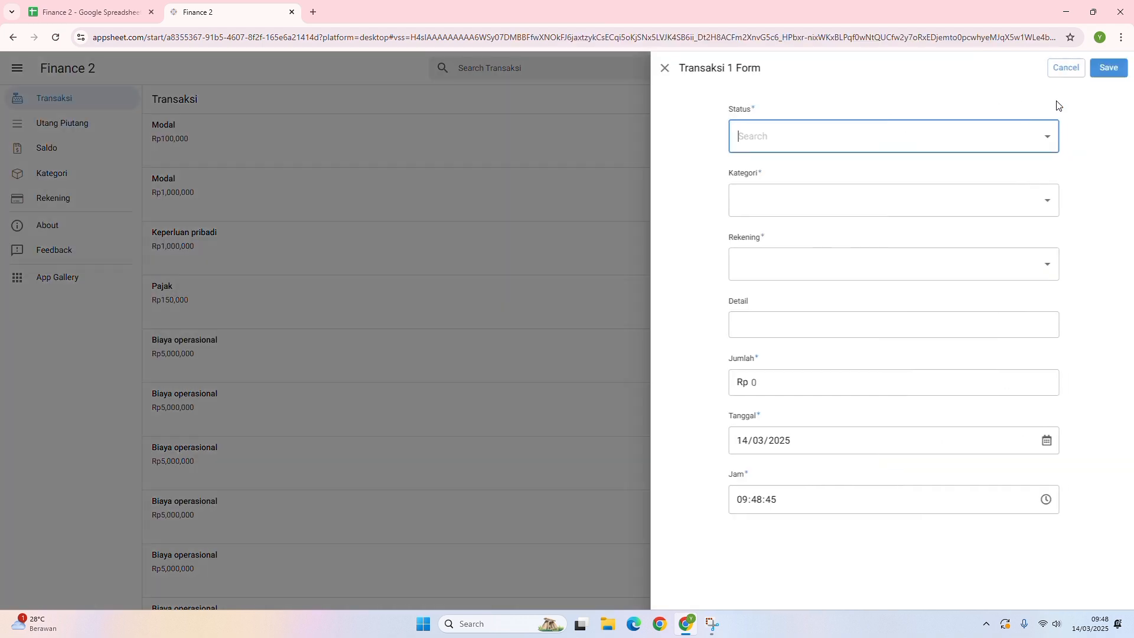
{"action": "left_click", "coordinate": [968, 128]}
{"action": "left_click", "coordinate": [792, 170]}
{"action": "left_click", "coordinate": [792, 197]}
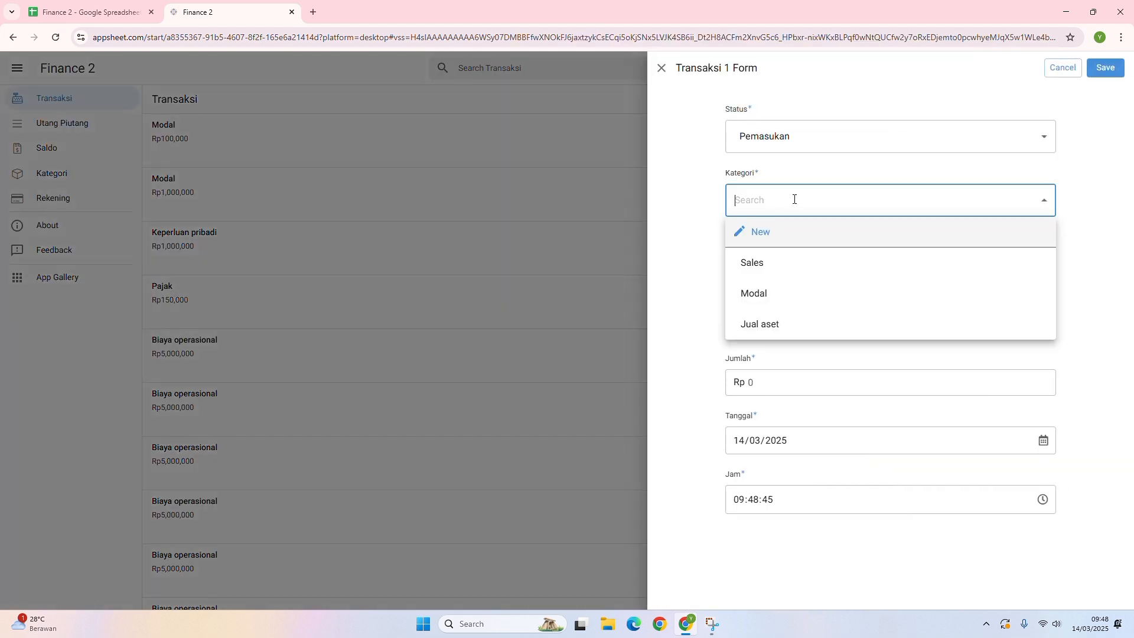
{"action": "left_click", "coordinate": [773, 265]}
{"action": "left_click", "coordinate": [789, 261]}
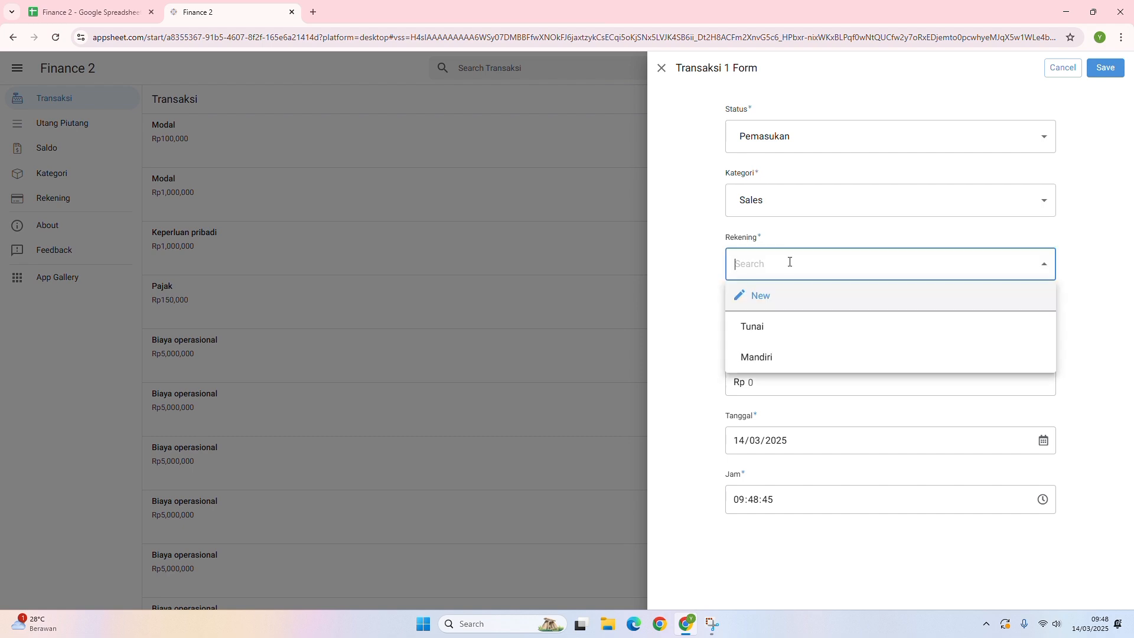
{"action": "left_click", "coordinate": [774, 324]}
{"action": "left_click", "coordinate": [787, 388]}
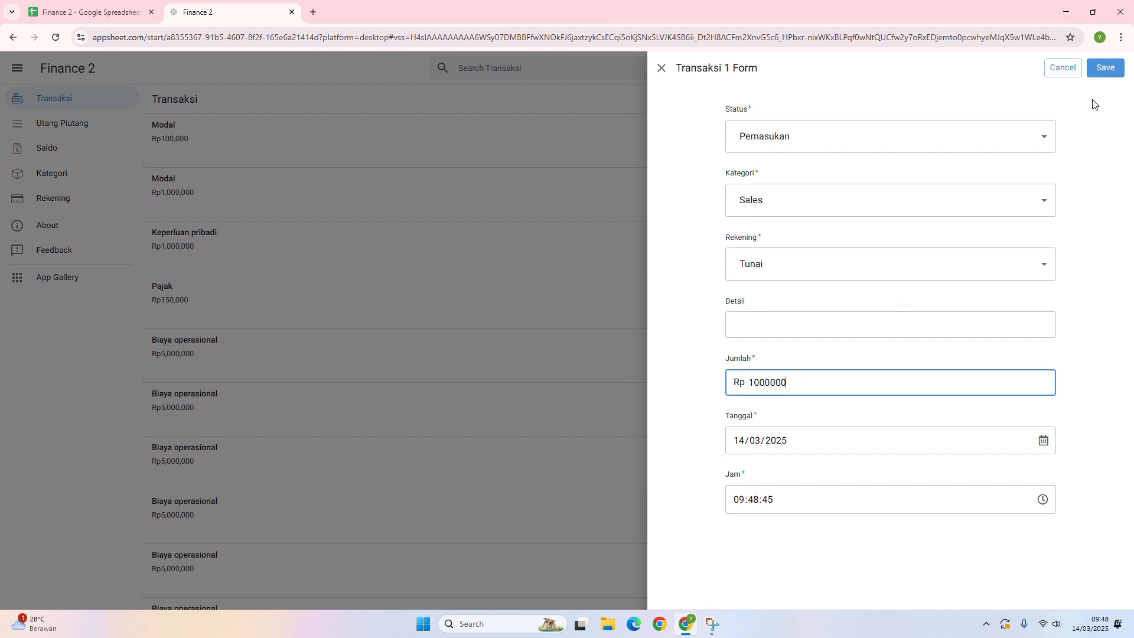
{"action": "left_click", "coordinate": [1104, 68]}
Switch back to the Finance 2 spreadsheet and set the Riwayat Total start date to 1 Februari 2025.
{"action": "left_click", "coordinate": [89, 12]}
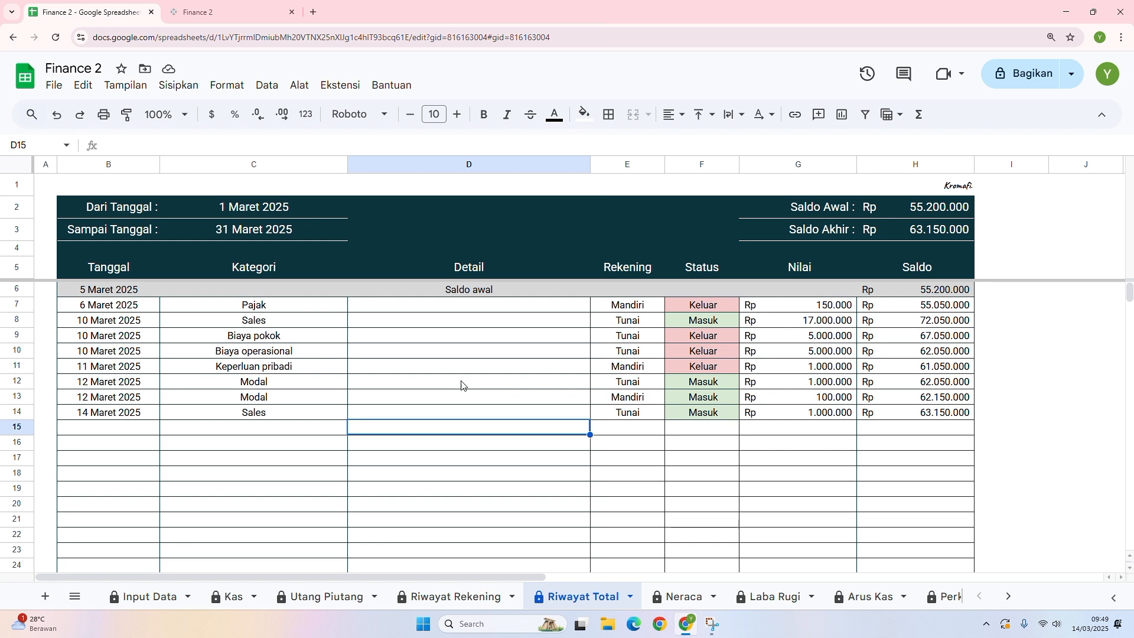
{"action": "double_click", "coordinate": [285, 210]}
{"action": "left_click", "coordinate": [299, 233]}
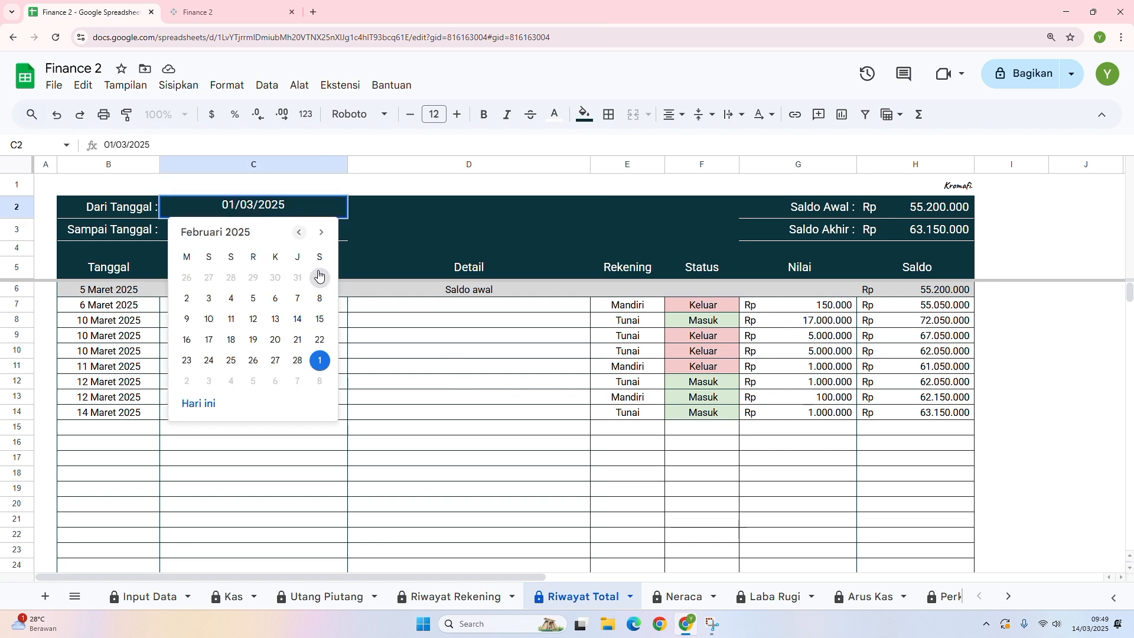
{"action": "left_click", "coordinate": [319, 277]}
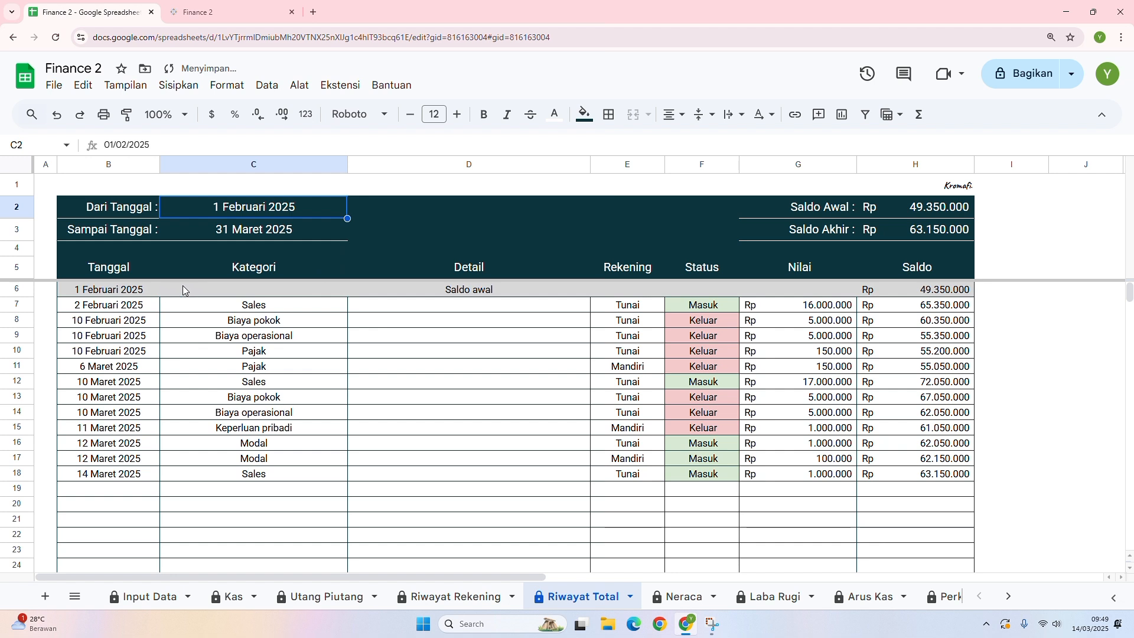
Examine how each transaction's Nilai changes the running Saldo in the Riwayat Total table.
{"action": "left_click", "coordinate": [849, 310]}
{"action": "left_click", "coordinate": [888, 312]}
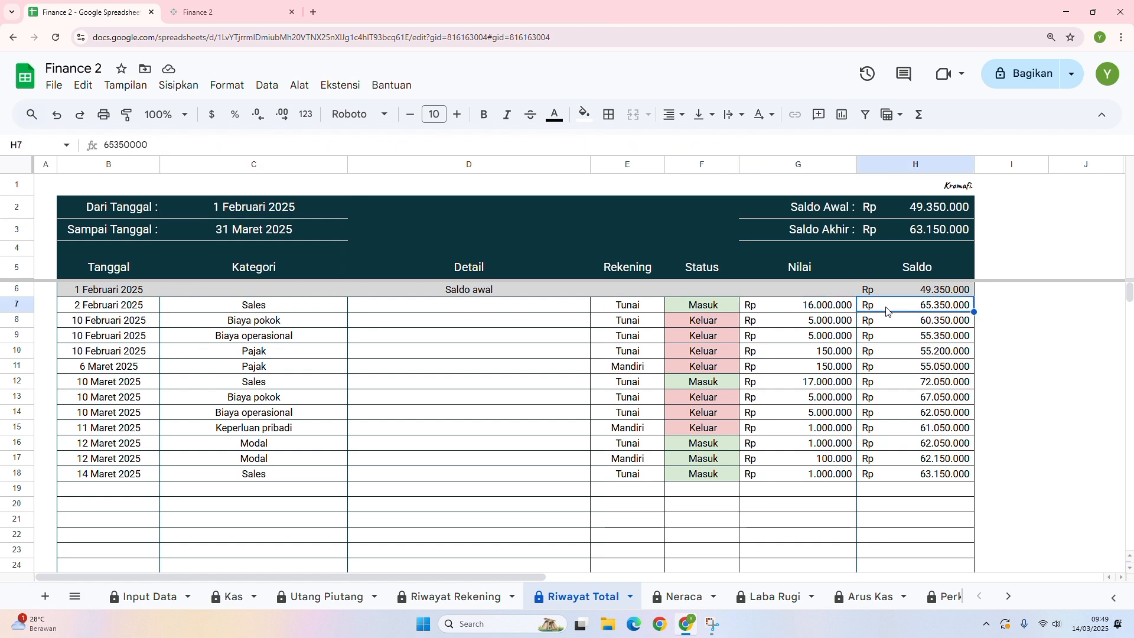
{"action": "left_click", "coordinate": [854, 321]}
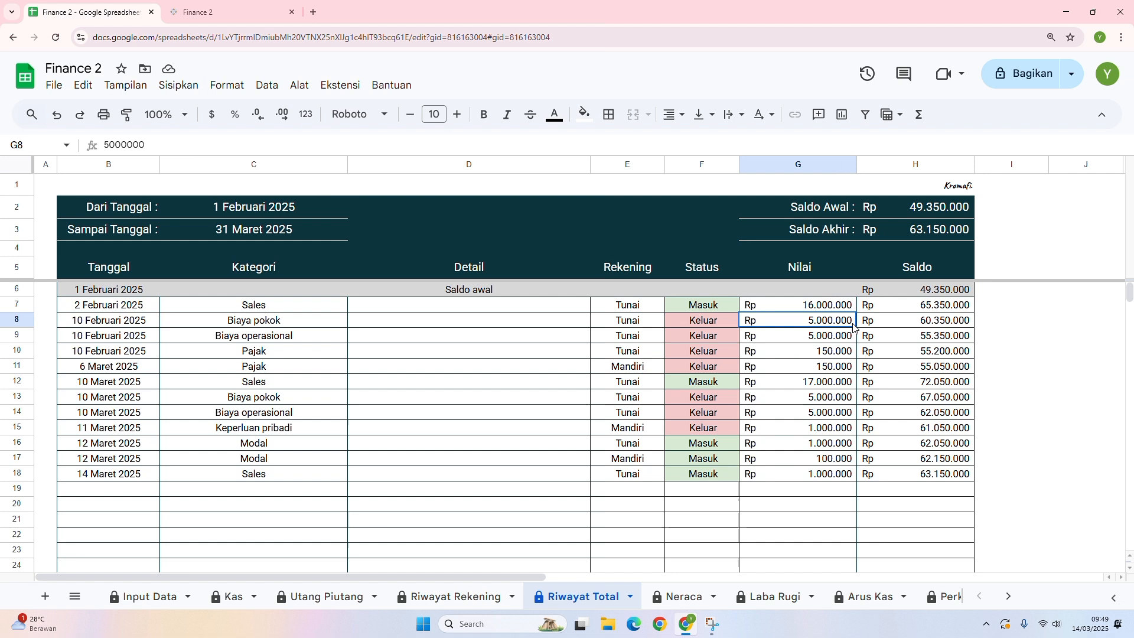
{"action": "left_click", "coordinate": [892, 329]}
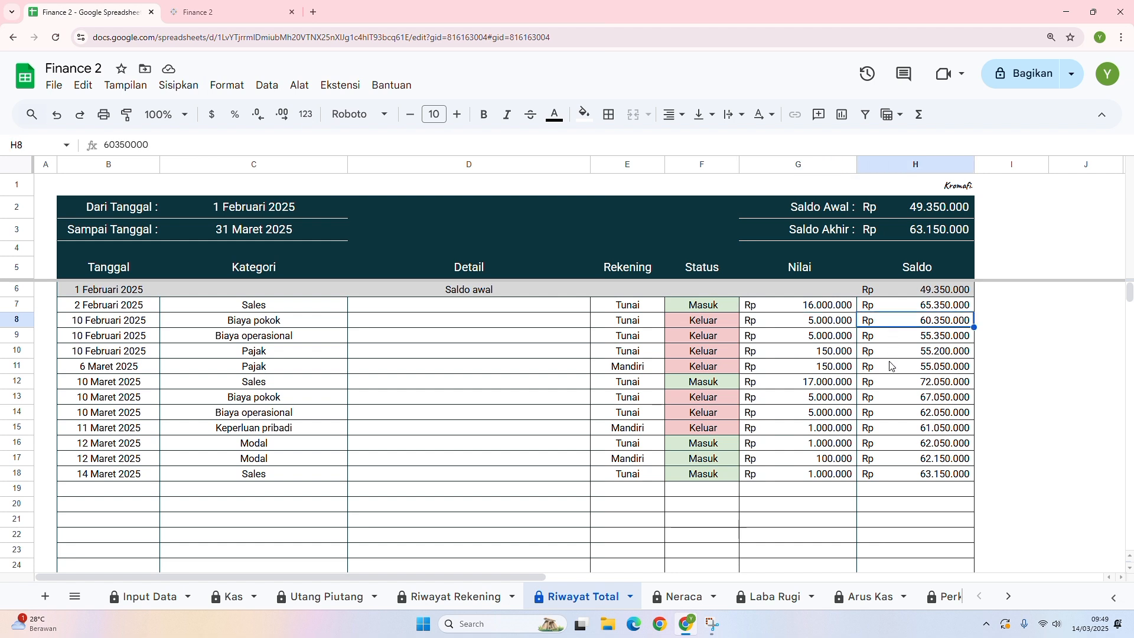
{"action": "left_click", "coordinate": [902, 491]}
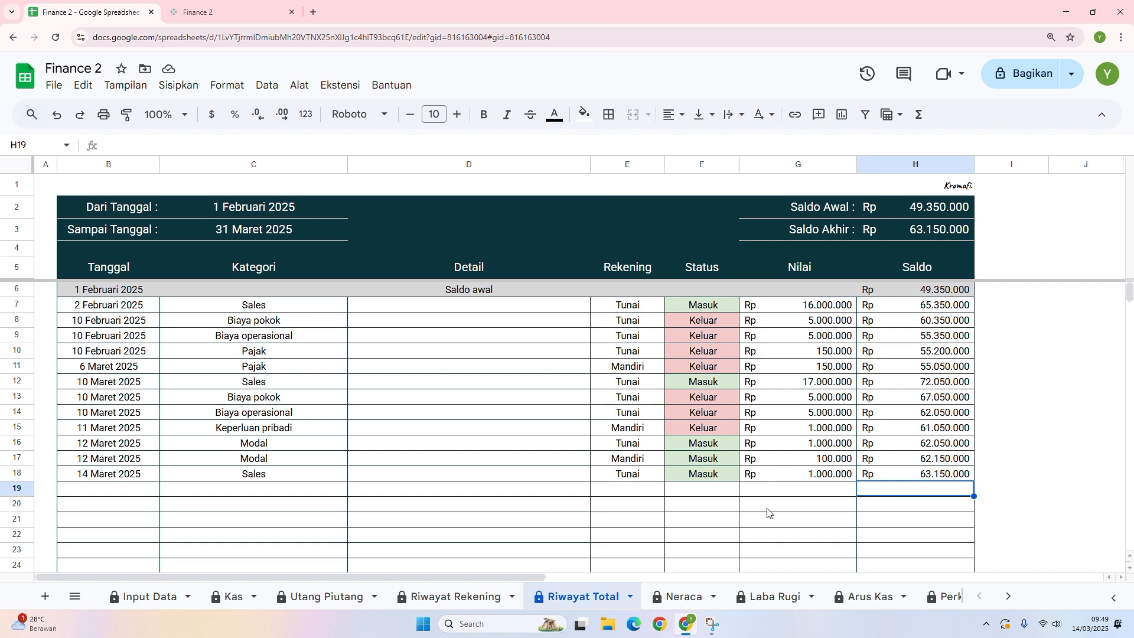
Look through the Neraca and Laba Rugi sheets and end on the Arus Kas sheet.
{"action": "left_click", "coordinate": [682, 603]}
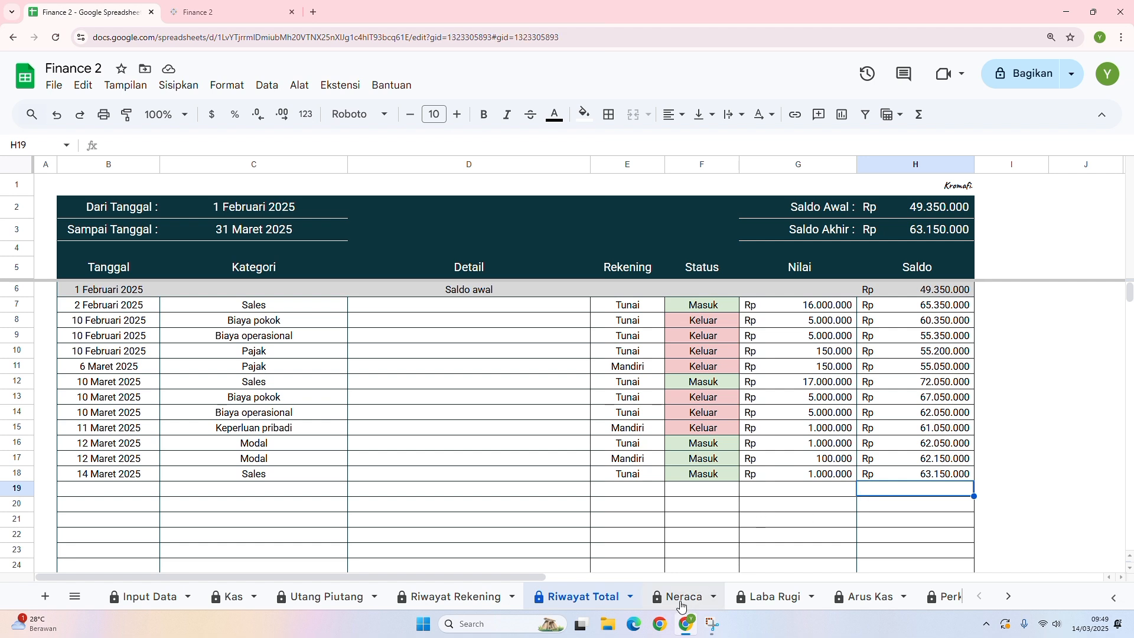
{"action": "left_click", "coordinate": [781, 601]}
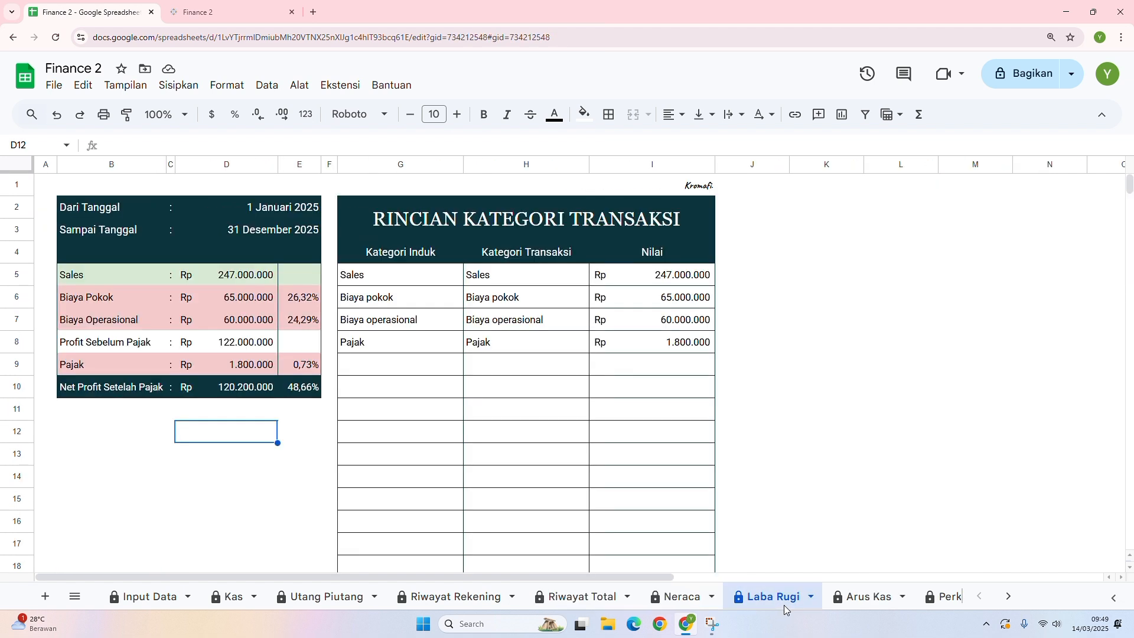
{"action": "left_click", "coordinate": [866, 603]}
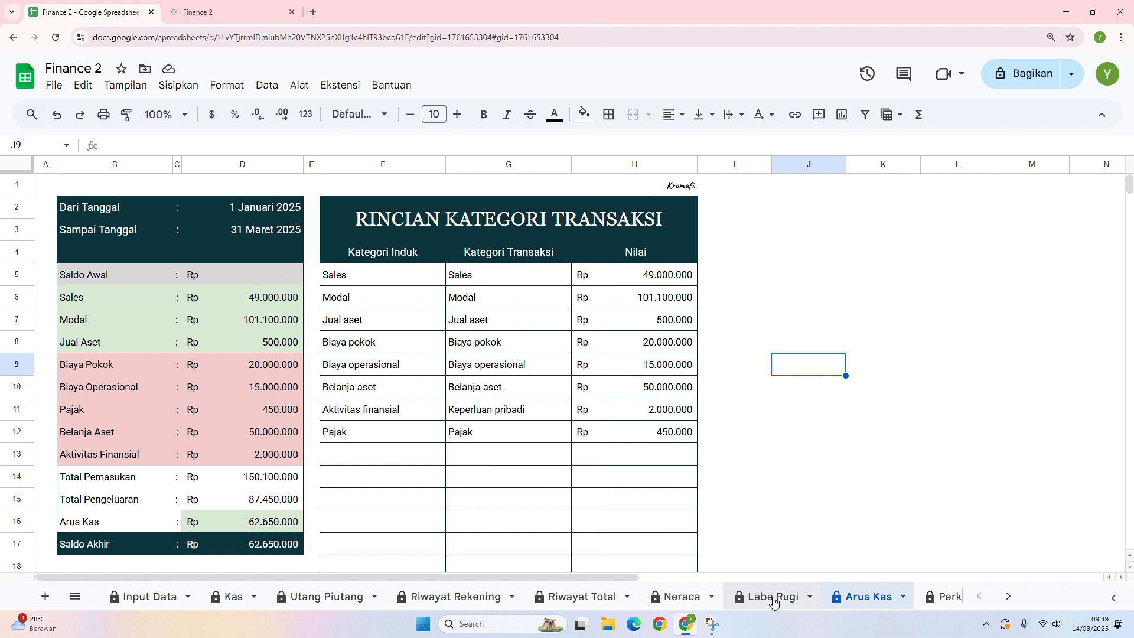
Set the Arus Kas report's end date to 31 Januari 2025.
{"action": "left_click", "coordinate": [254, 235]}
{"action": "double_click", "coordinate": [255, 235]}
{"action": "left_click", "coordinate": [288, 254]}
{"action": "left_click", "coordinate": [289, 254]}
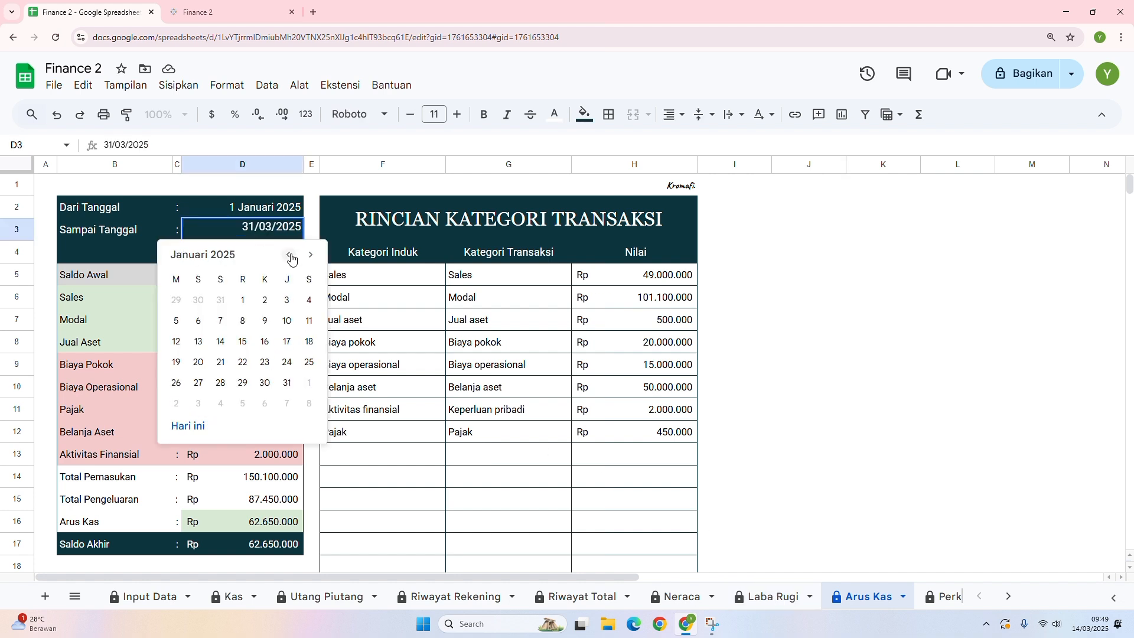
{"action": "left_click", "coordinate": [287, 383]}
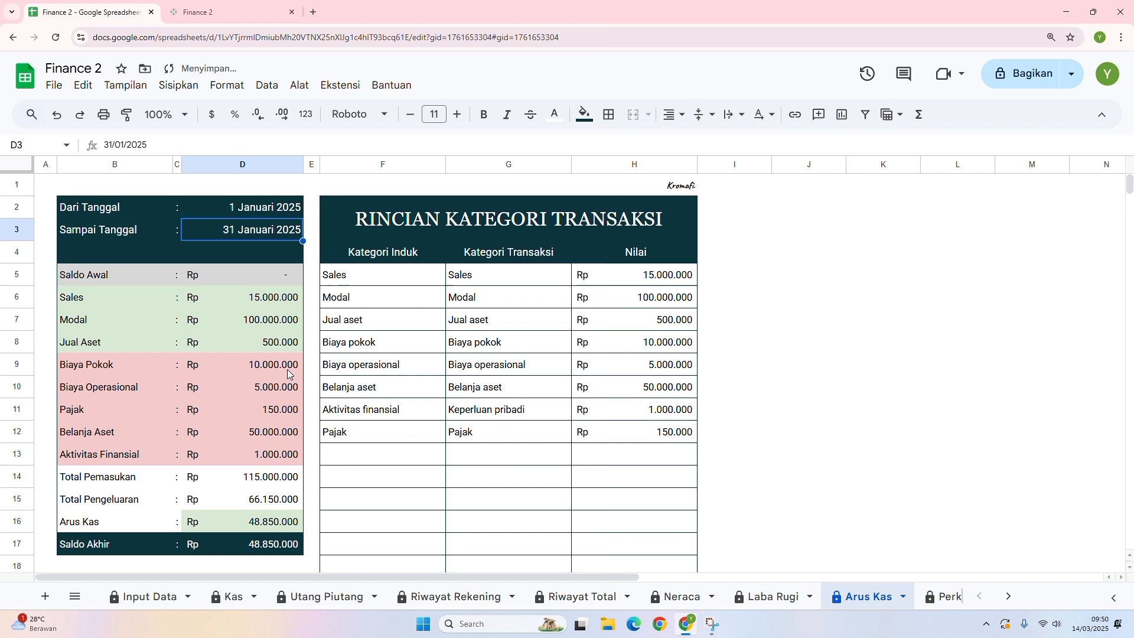
Set the Arus Kas report's end date to 31 Maret 2025.
{"action": "double_click", "coordinate": [276, 233]}
{"action": "left_click", "coordinate": [310, 254]}
{"action": "left_click", "coordinate": [310, 254]}
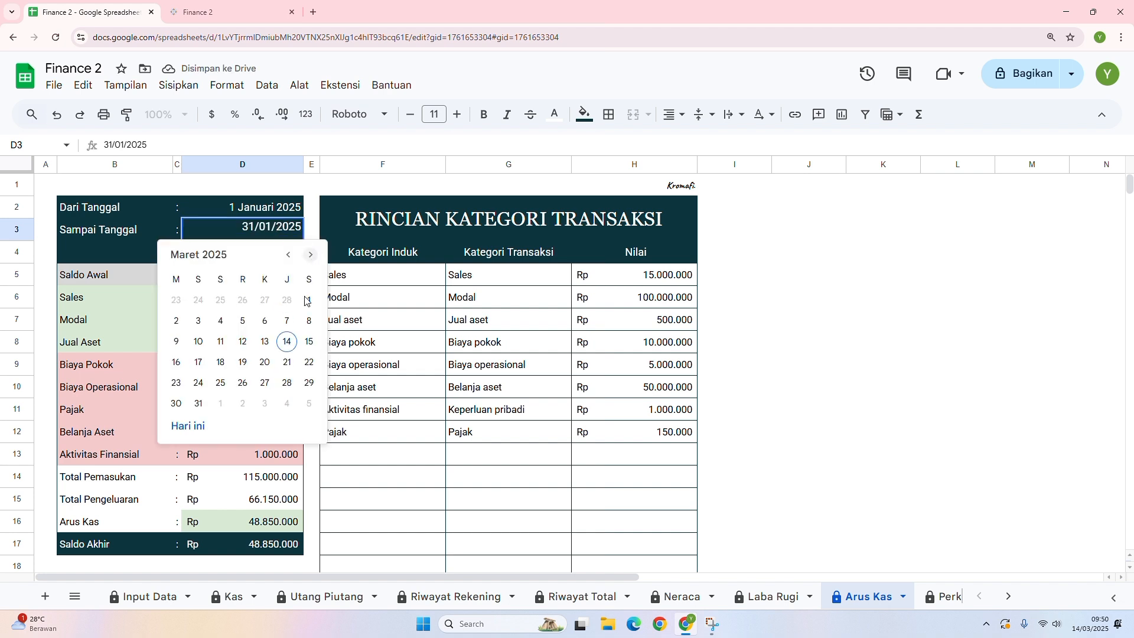
{"action": "left_click", "coordinate": [198, 404]}
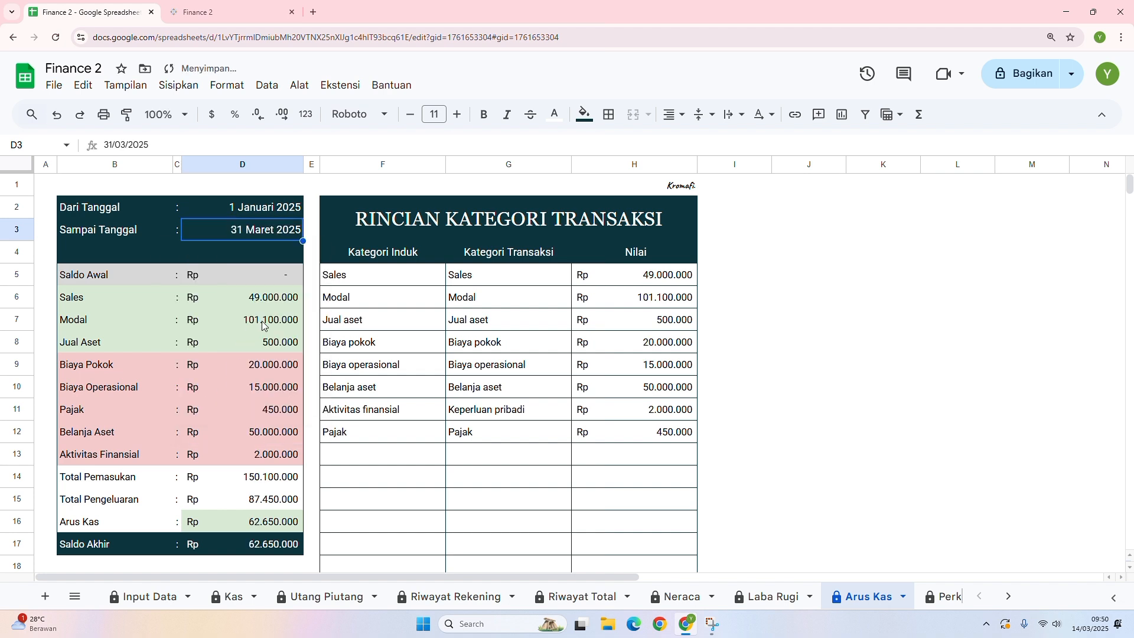
Set the Arus Kas report's end date to 31 Desember 2025.
{"action": "double_click", "coordinate": [276, 233]}
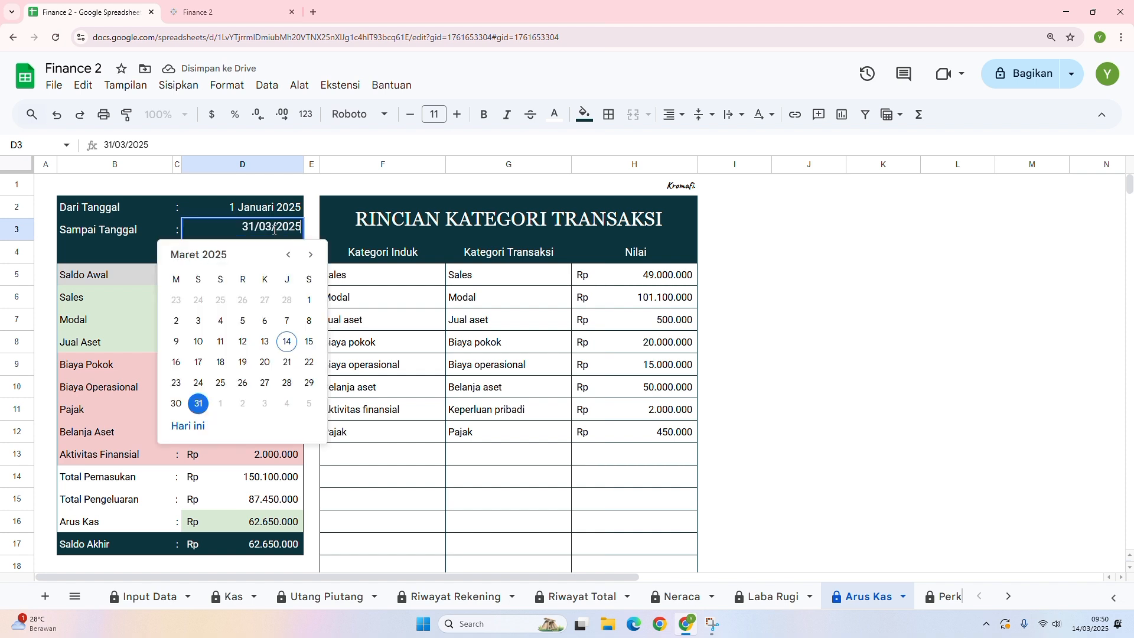
{"action": "left_click", "coordinate": [311, 255]}
{"action": "left_click", "coordinate": [310, 255]}
{"action": "left_click", "coordinate": [311, 255]}
{"action": "left_click", "coordinate": [310, 255]}
{"action": "left_click", "coordinate": [310, 255]}
{"action": "left_click", "coordinate": [310, 255]}
{"action": "left_click", "coordinate": [311, 255]}
{"action": "left_click", "coordinate": [310, 255]}
{"action": "left_click", "coordinate": [310, 256]}
{"action": "left_click", "coordinate": [311, 255]}
{"action": "left_click", "coordinate": [289, 255]}
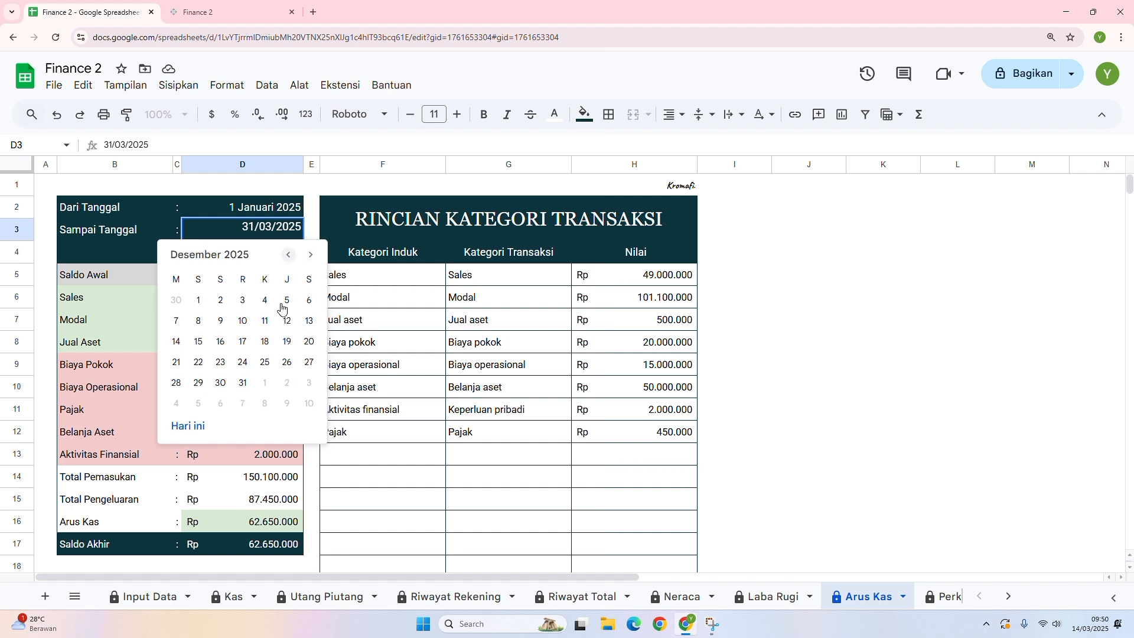
{"action": "left_click", "coordinate": [242, 383]}
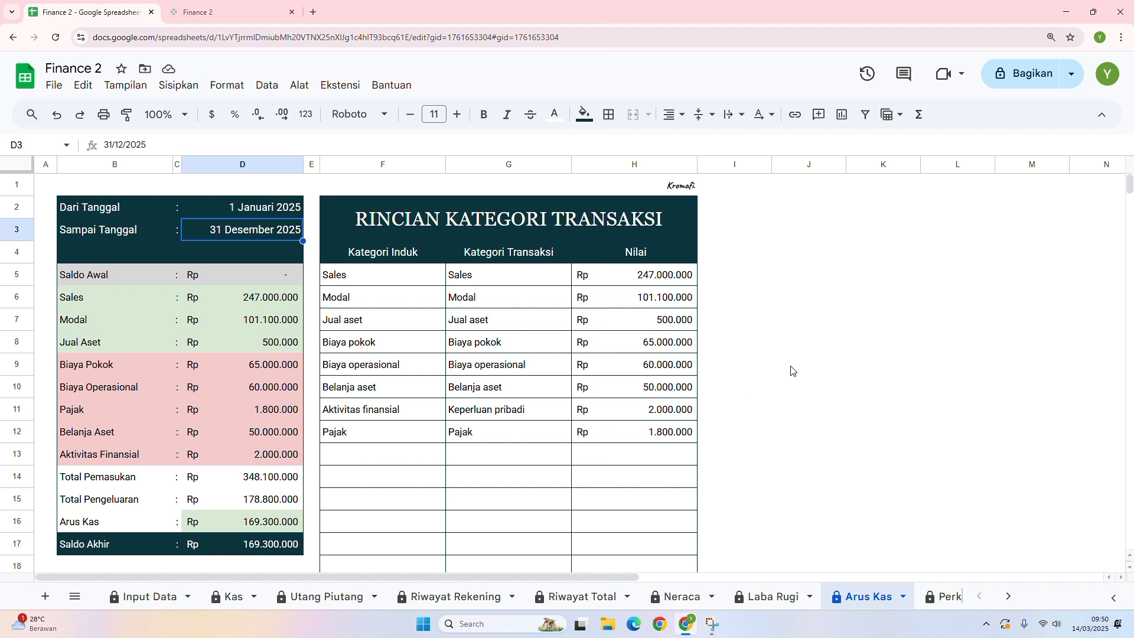
Filter the Utang Piutang sheet by Jenis Utang and Status Belum lunas.
{"action": "left_click", "coordinate": [344, 601]}
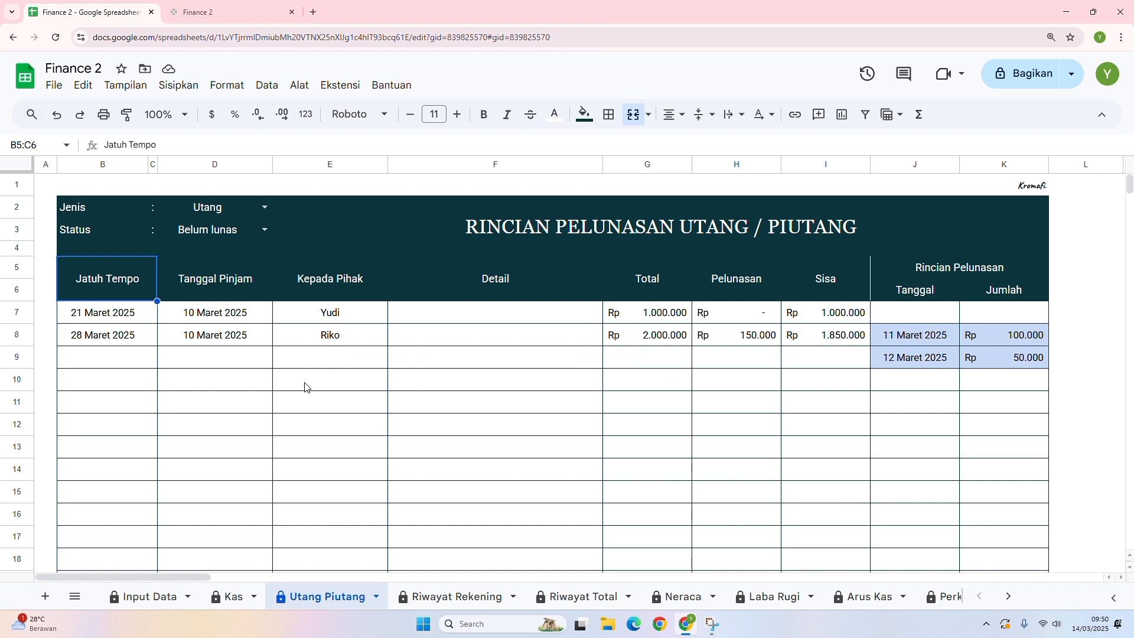
{"action": "left_click", "coordinate": [265, 207]}
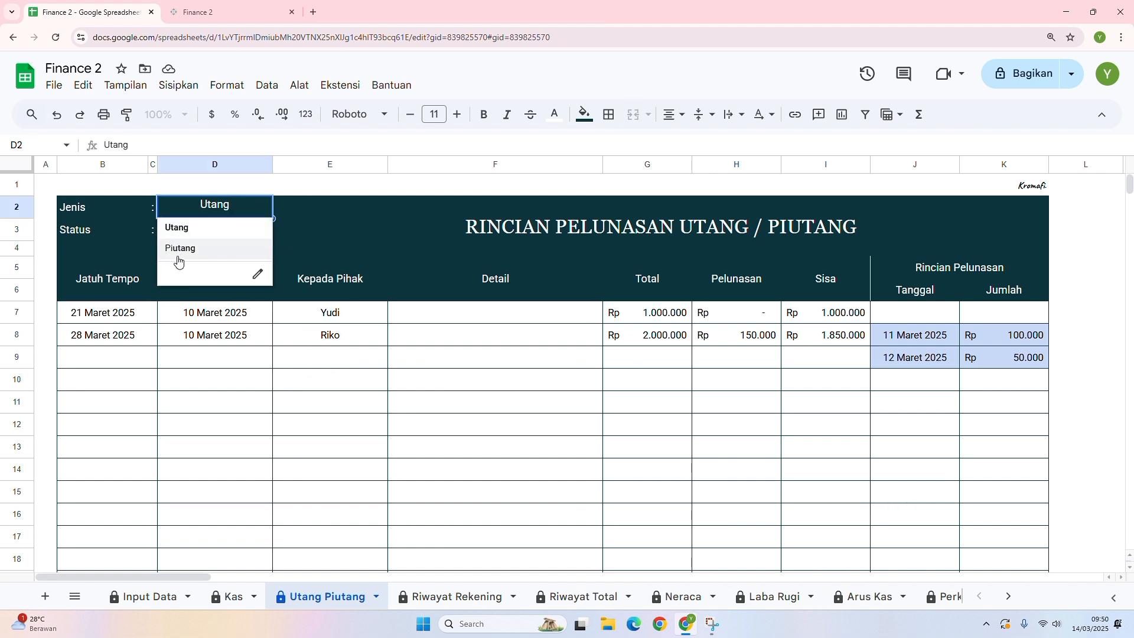
{"action": "left_click", "coordinate": [179, 235]}
{"action": "left_click", "coordinate": [271, 232]}
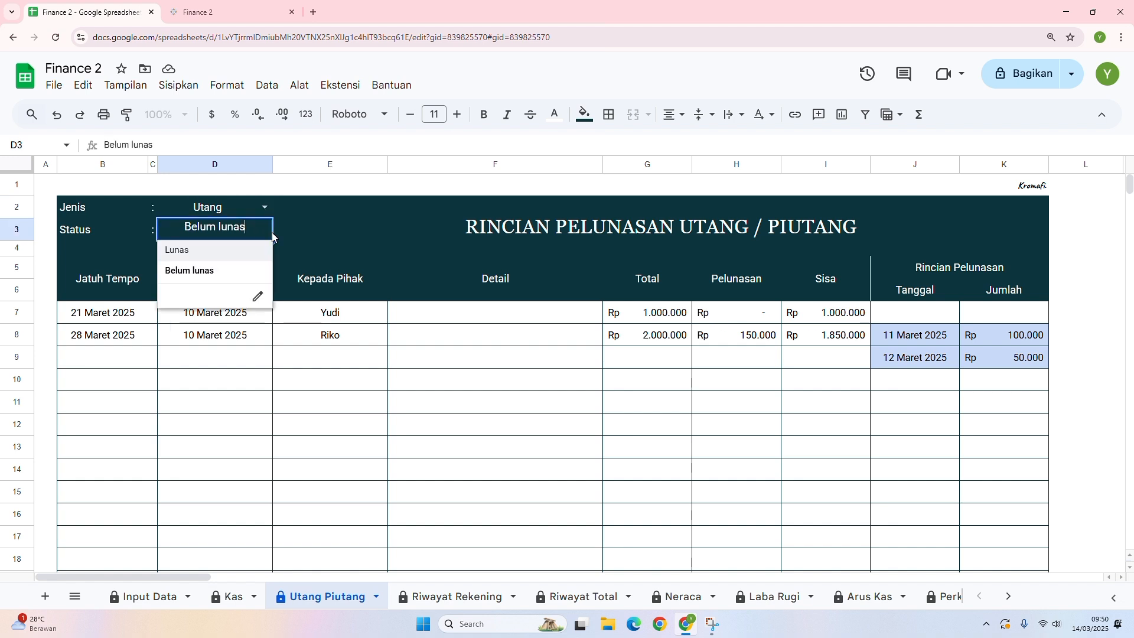
{"action": "left_click", "coordinate": [188, 270]}
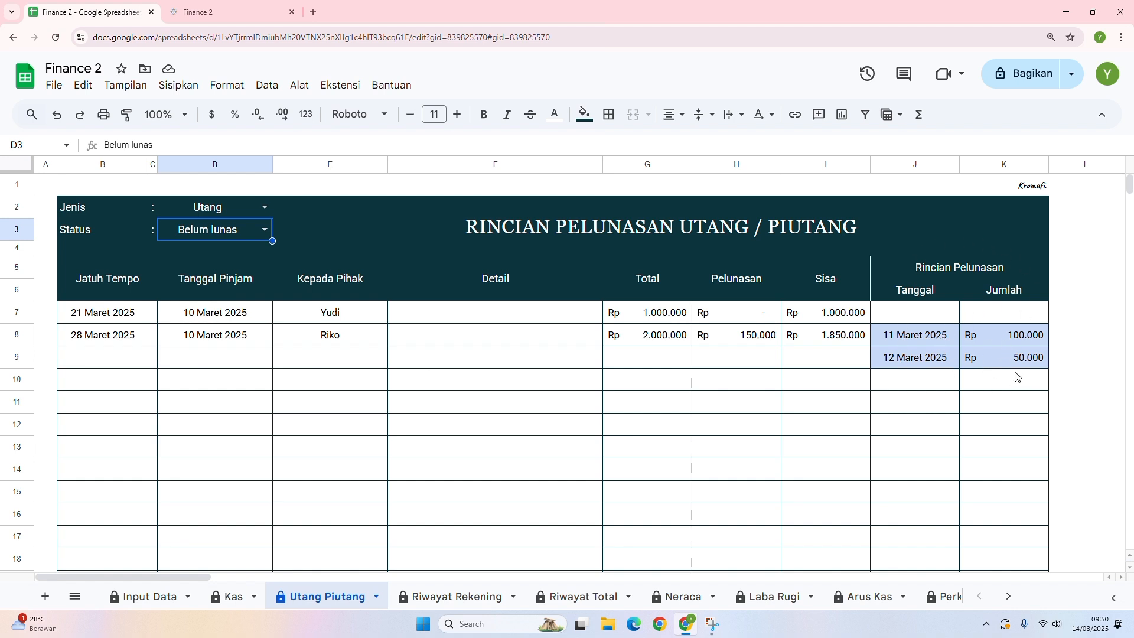
Open the Perkembangan sheet and set its end date to 31 Juli 2025.
{"action": "scroll", "coordinate": [899, 608], "scroll_direction": "down", "scroll_amount": 4}
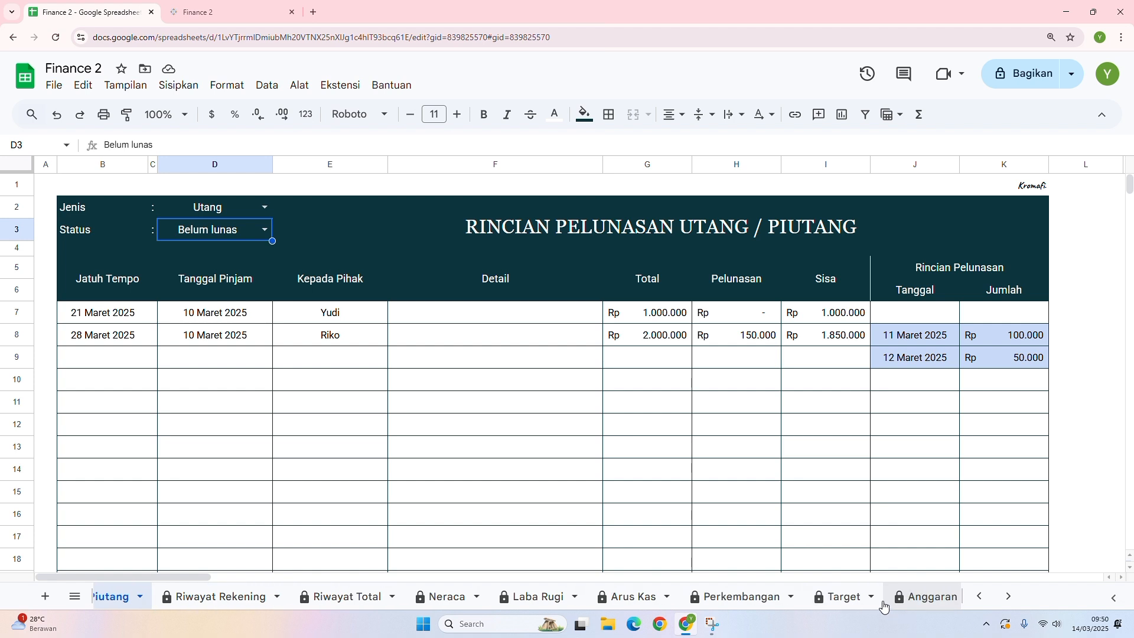
{"action": "left_click", "coordinate": [742, 602]}
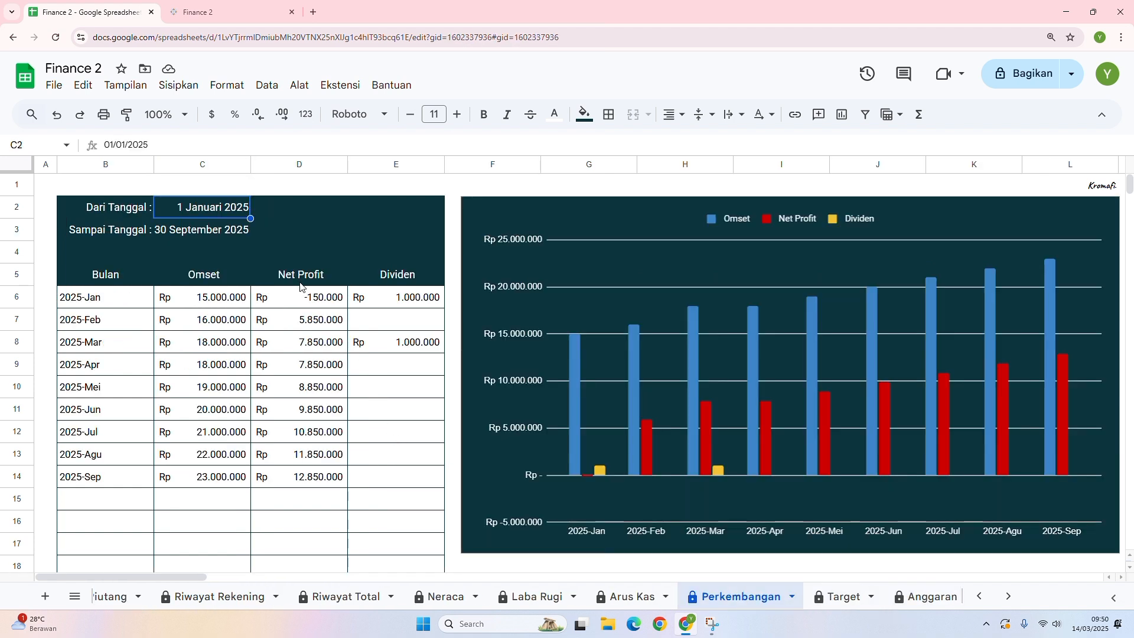
{"action": "double_click", "coordinate": [220, 231]}
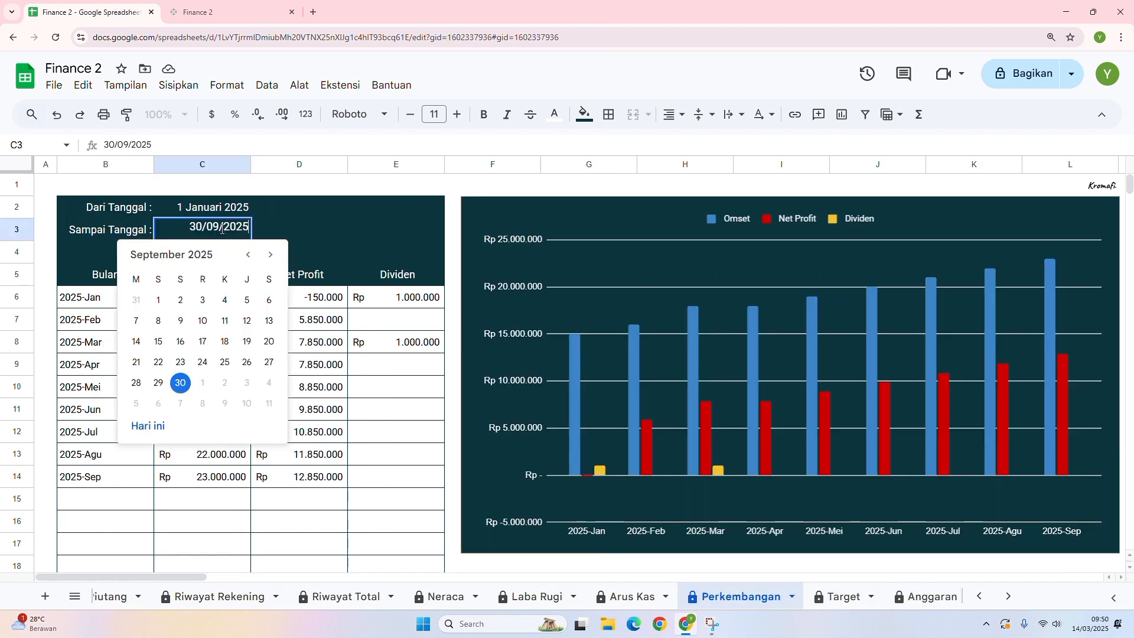
{"action": "left_click", "coordinate": [246, 253]}
{"action": "left_click", "coordinate": [246, 253]}
{"action": "left_click", "coordinate": [227, 384]}
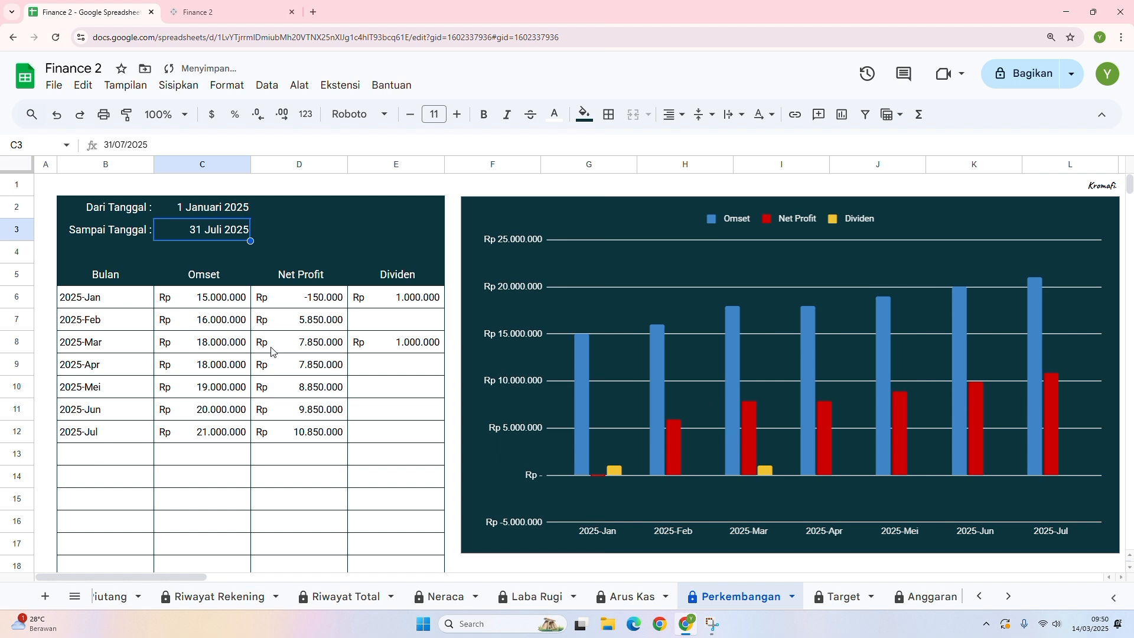
Set the Perkembangan report's end date to 30 November 2025.
{"action": "double_click", "coordinate": [237, 232]}
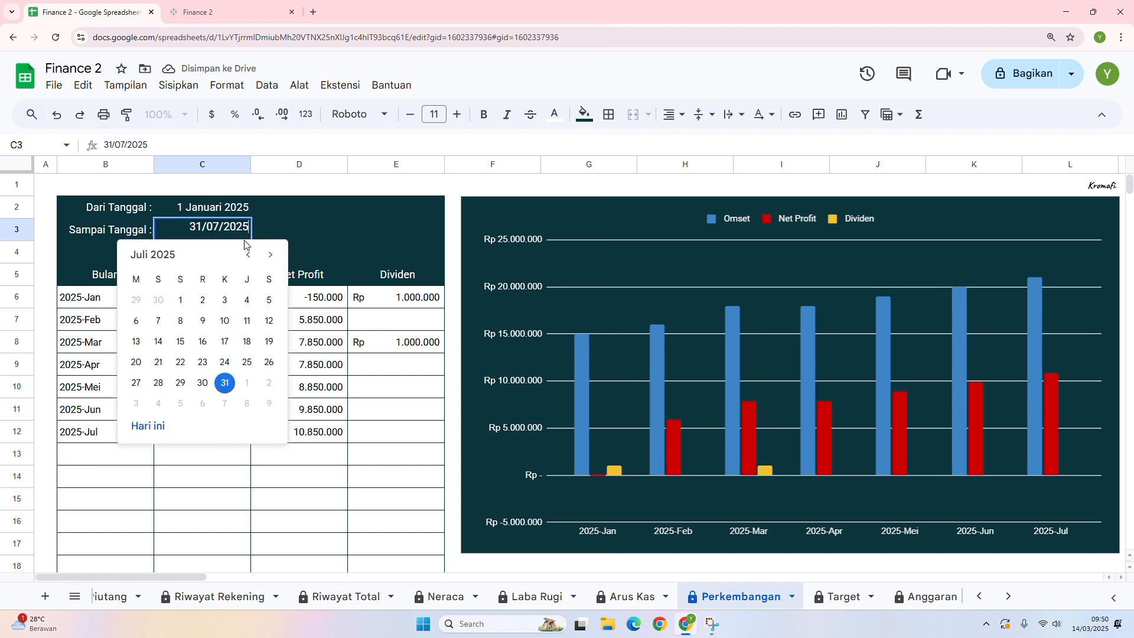
{"action": "left_click", "coordinate": [271, 256]}
{"action": "left_click", "coordinate": [270, 256]}
{"action": "left_click", "coordinate": [271, 257]}
{"action": "left_click", "coordinate": [270, 257]}
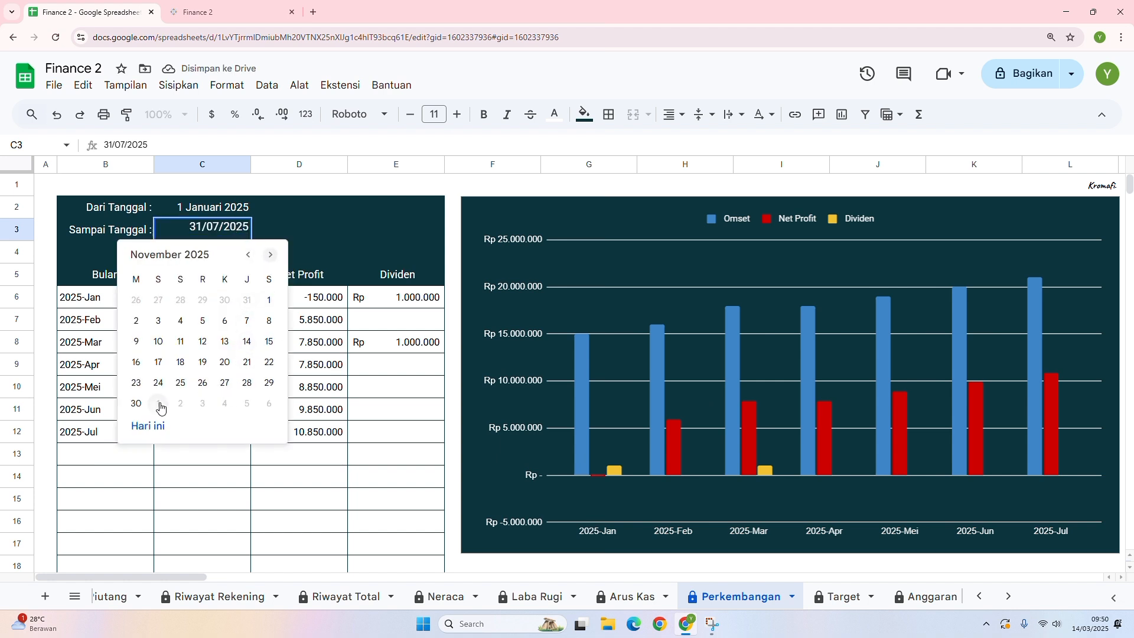
{"action": "left_click", "coordinate": [137, 404]}
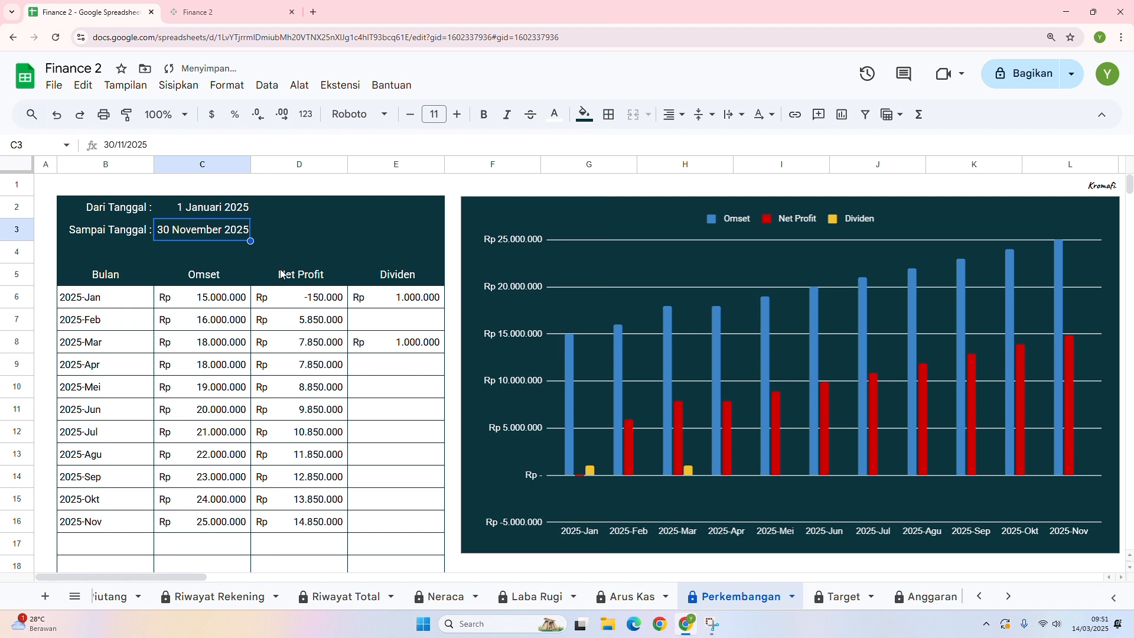
{"action": "left_click", "coordinate": [303, 233]}
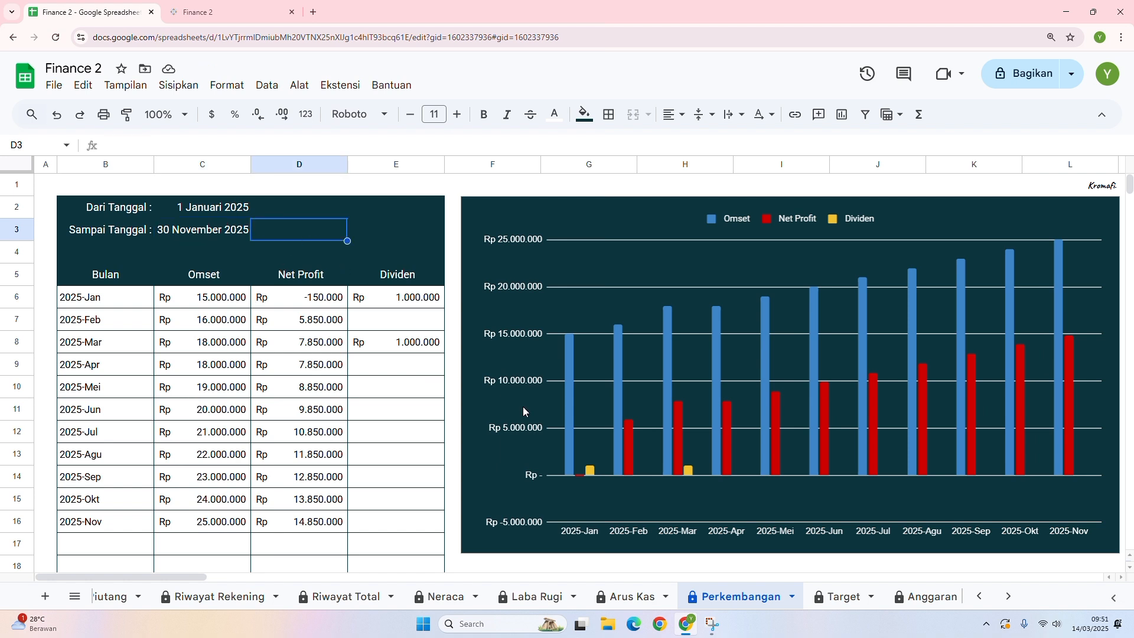
Review the March 2025 income targets on the Target sheet and the Biaya pokok budget on the Anggaran sheet.
{"action": "left_click", "coordinate": [841, 598]}
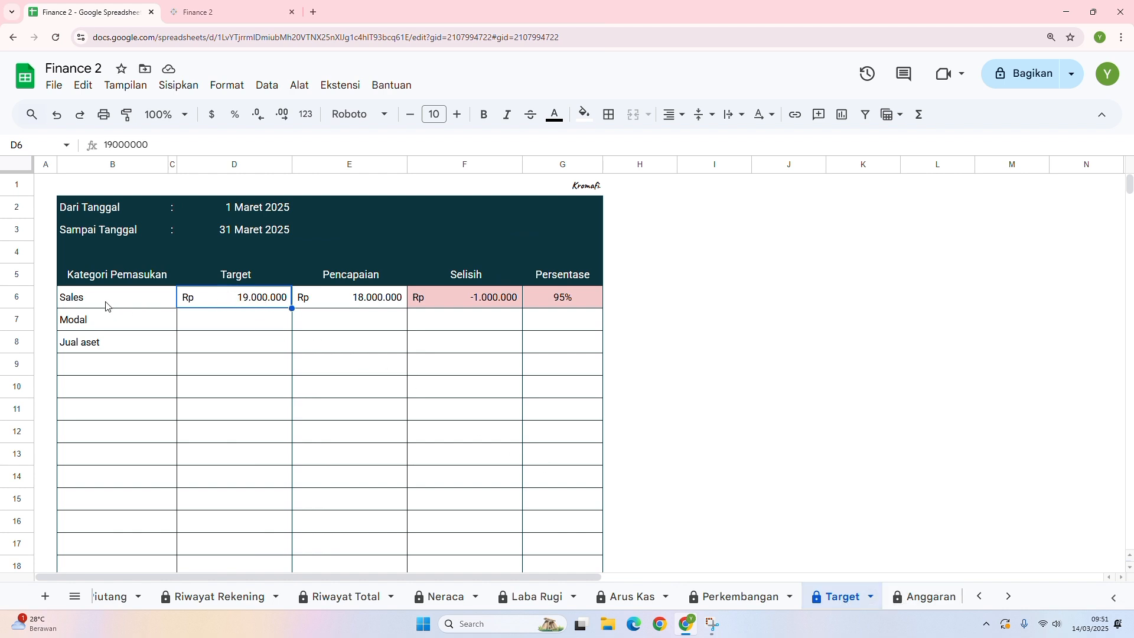
{"action": "left_click", "coordinate": [923, 594]}
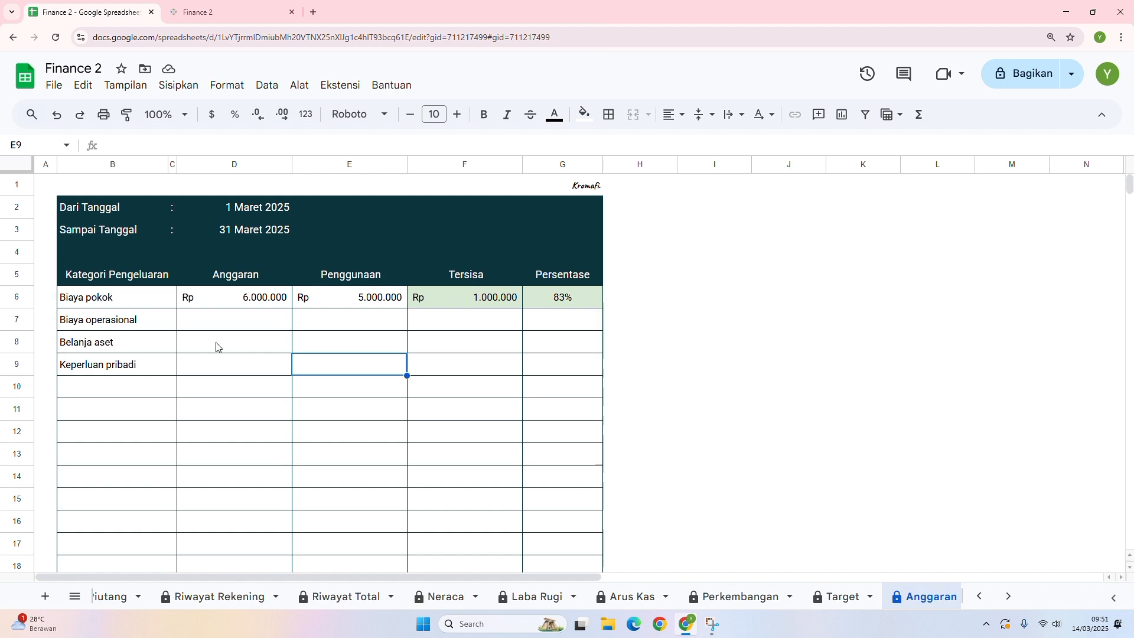
{"action": "left_click", "coordinate": [122, 301]}
{"action": "left_click", "coordinate": [253, 302]}
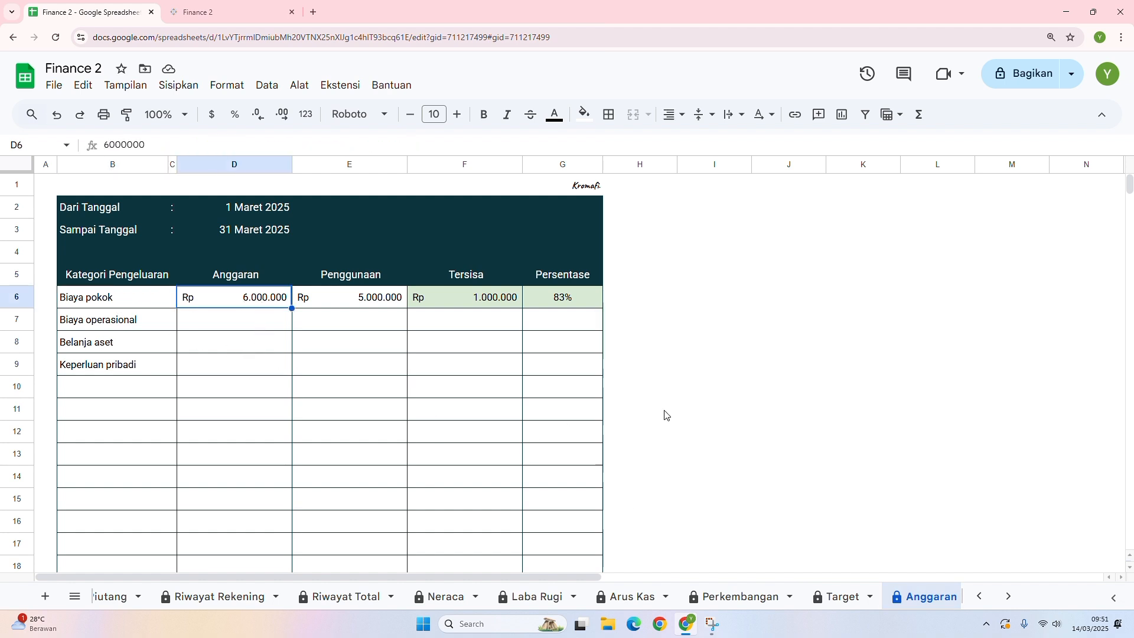
{"action": "left_click", "coordinate": [716, 394]}
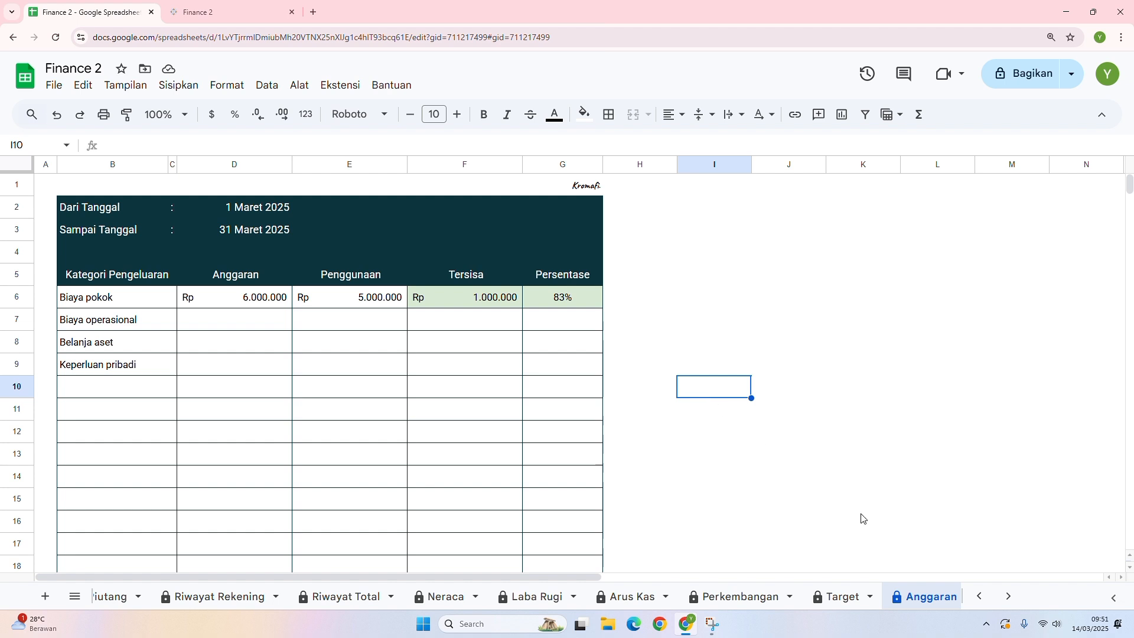
Open the Dividen sheet and examine the shareholders, their share ownership, their dividend amounts and the total dividend.
{"action": "scroll", "coordinate": [886, 596], "scroll_direction": "right", "scroll_amount": 1}
{"action": "left_click", "coordinate": [913, 597]}
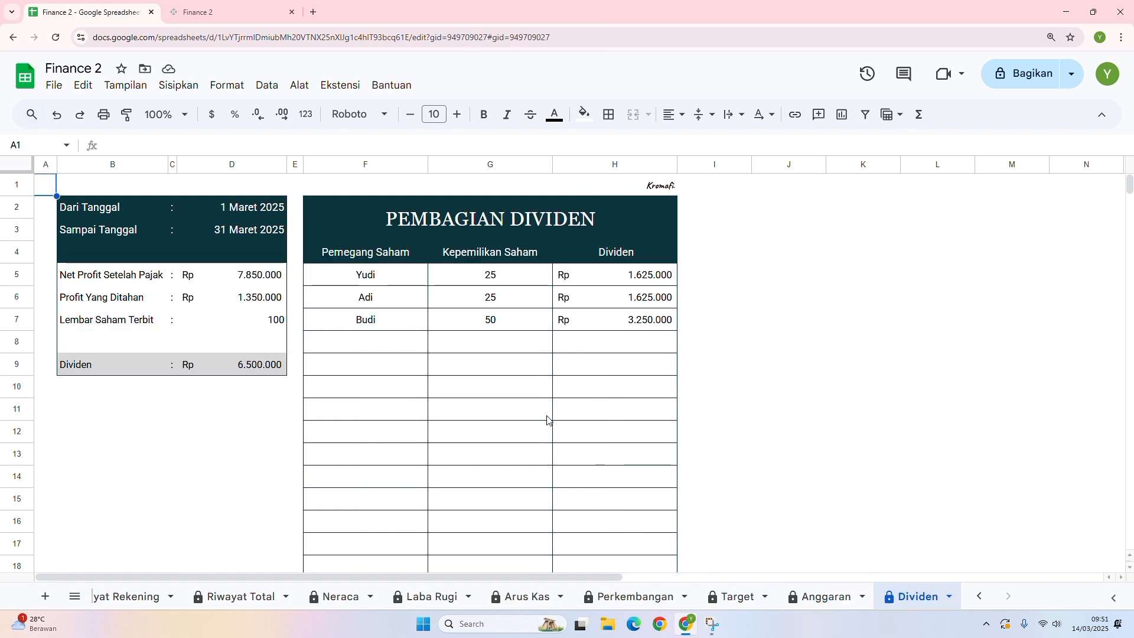
{"action": "left_click", "coordinate": [395, 276]}
{"action": "left_click", "coordinate": [397, 303]}
{"action": "left_click", "coordinate": [401, 320]}
{"action": "left_click", "coordinate": [535, 282]}
{"action": "left_click", "coordinate": [535, 295]}
{"action": "left_click", "coordinate": [532, 319]}
{"action": "left_click", "coordinate": [596, 282]}
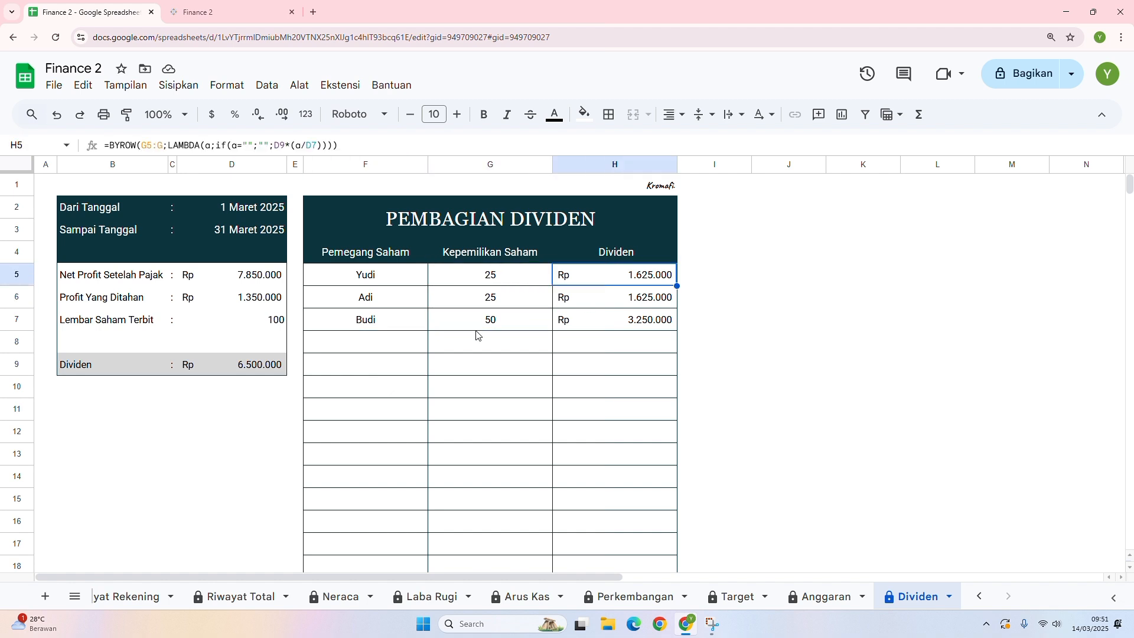
{"action": "left_click", "coordinate": [215, 370]}
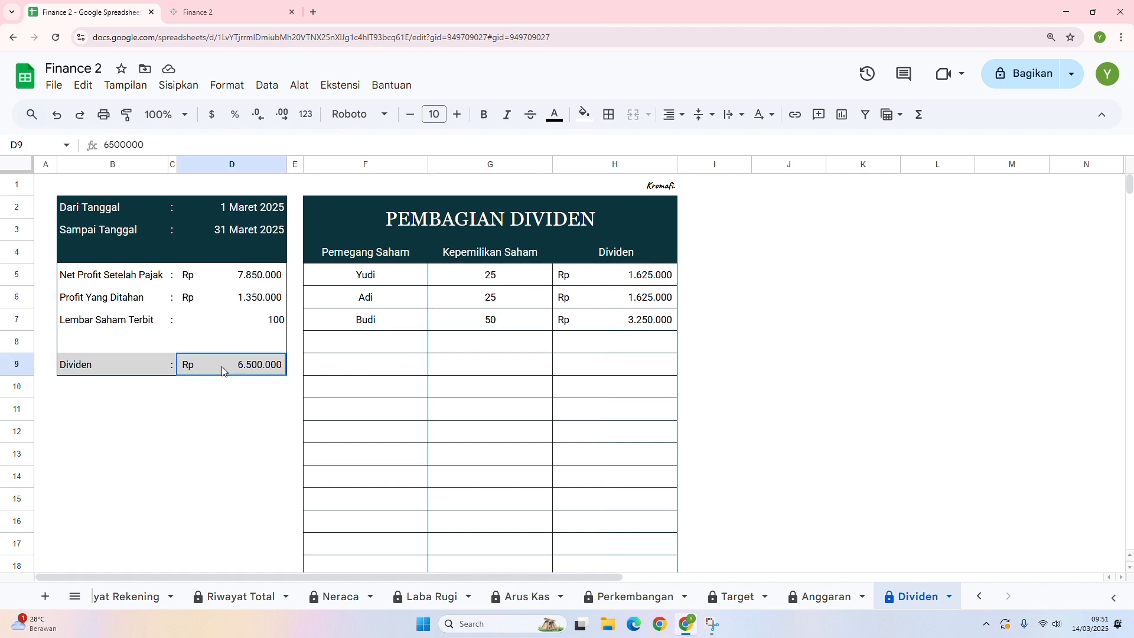
{"action": "left_click", "coordinate": [247, 399]}
{"action": "left_click", "coordinate": [248, 404]}
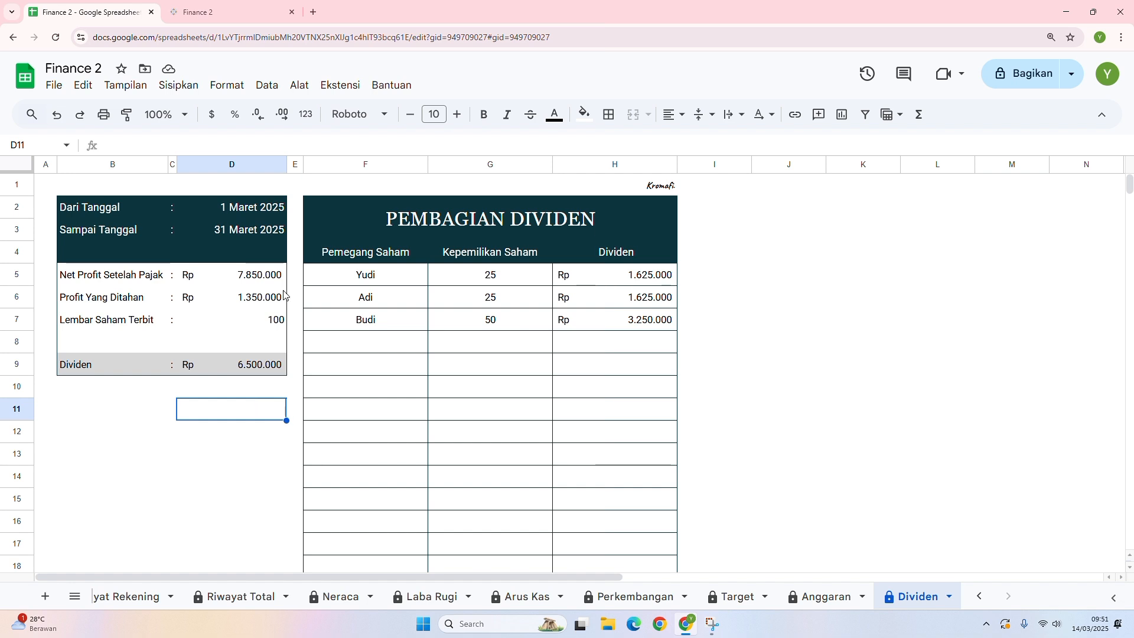
Switch to the Finance 2 AppSheet app, log out of the account and close the app.
{"action": "left_click", "coordinate": [260, 15]}
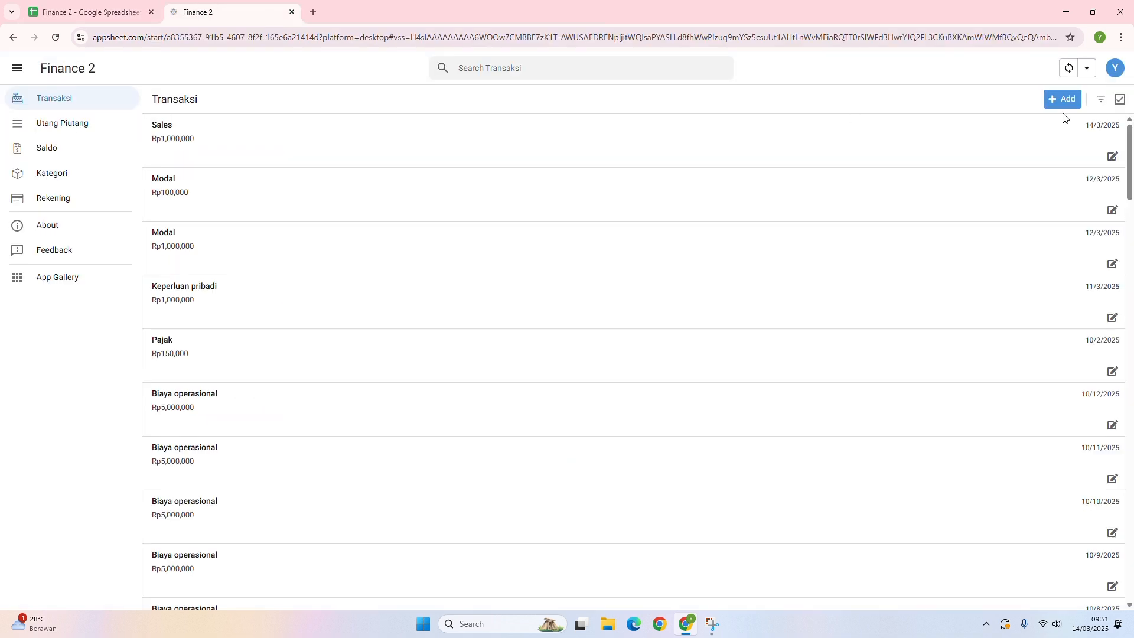
{"action": "left_click", "coordinate": [1120, 78]}
{"action": "left_click", "coordinate": [1035, 138]}
{"action": "left_click", "coordinate": [292, 12]}
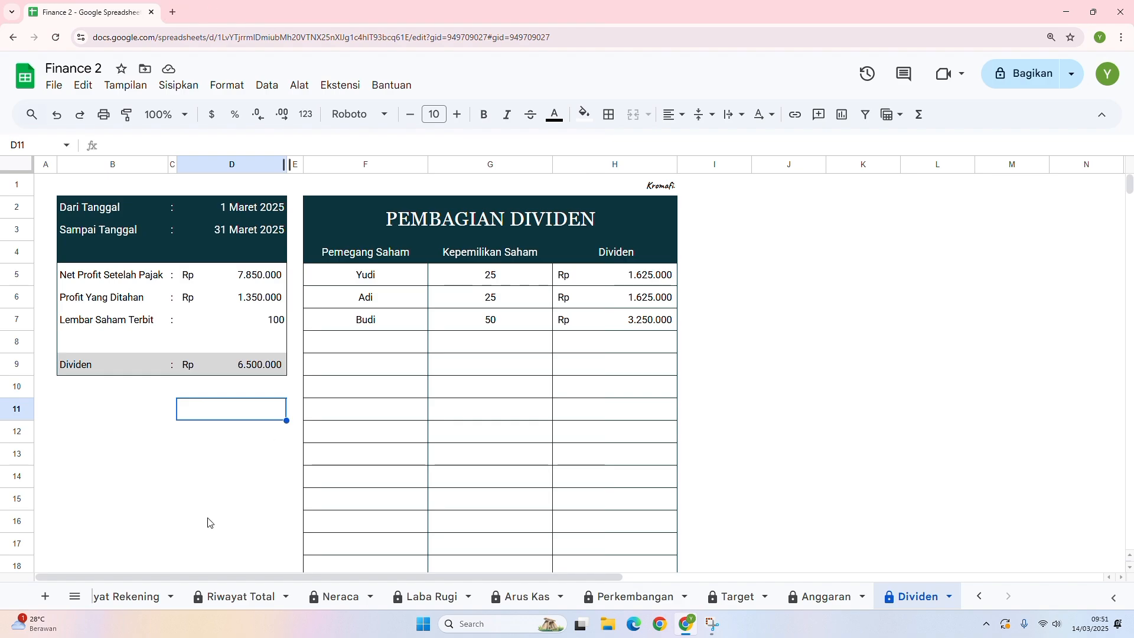
Open the Web browser laptop / PC link from the Input Data sheet and sign in to AppSheet with the Google account.
{"action": "scroll", "coordinate": [139, 609], "scroll_direction": "up", "scroll_amount": 3}
{"action": "left_click", "coordinate": [142, 598]}
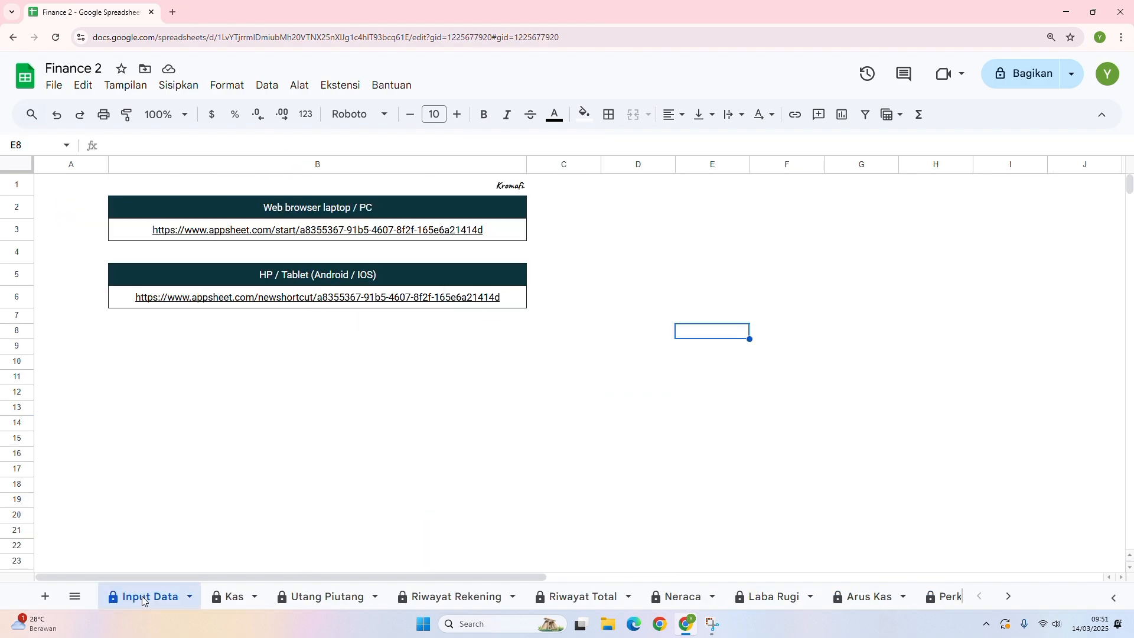
{"action": "mouse_move", "coordinate": [511, 236]}
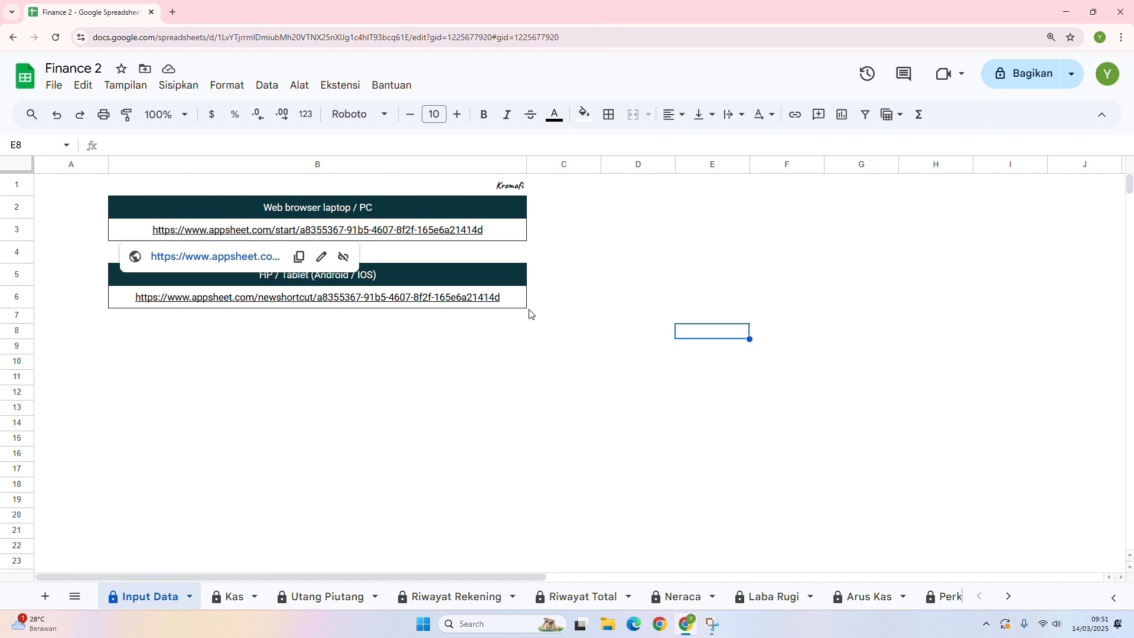
{"action": "mouse_move", "coordinate": [512, 302]}
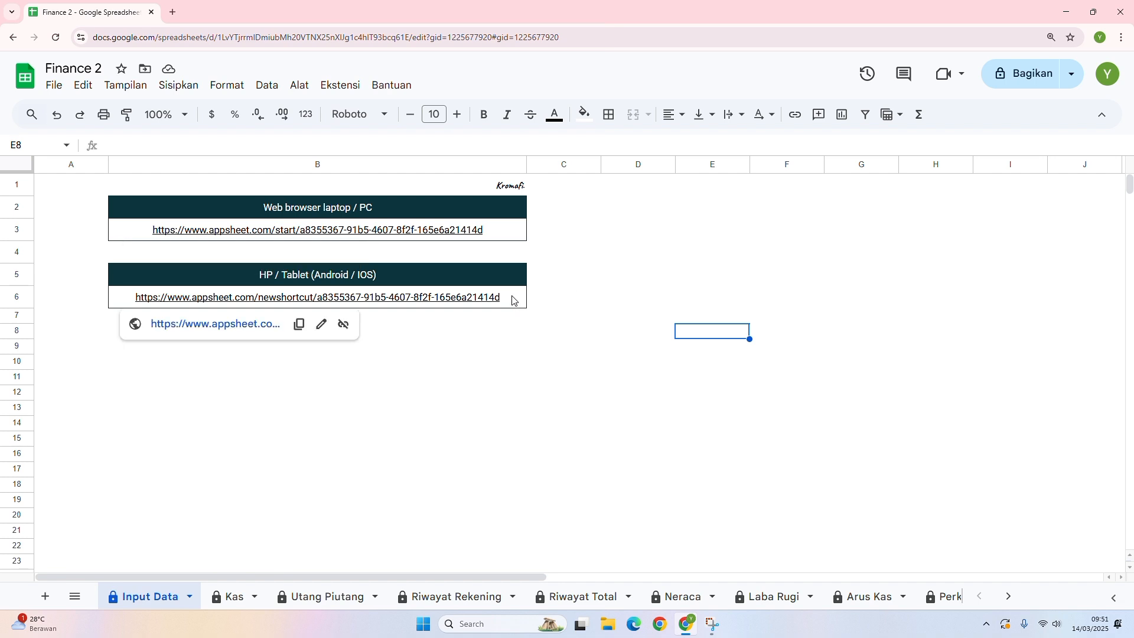
{"action": "mouse_move", "coordinate": [475, 233]}
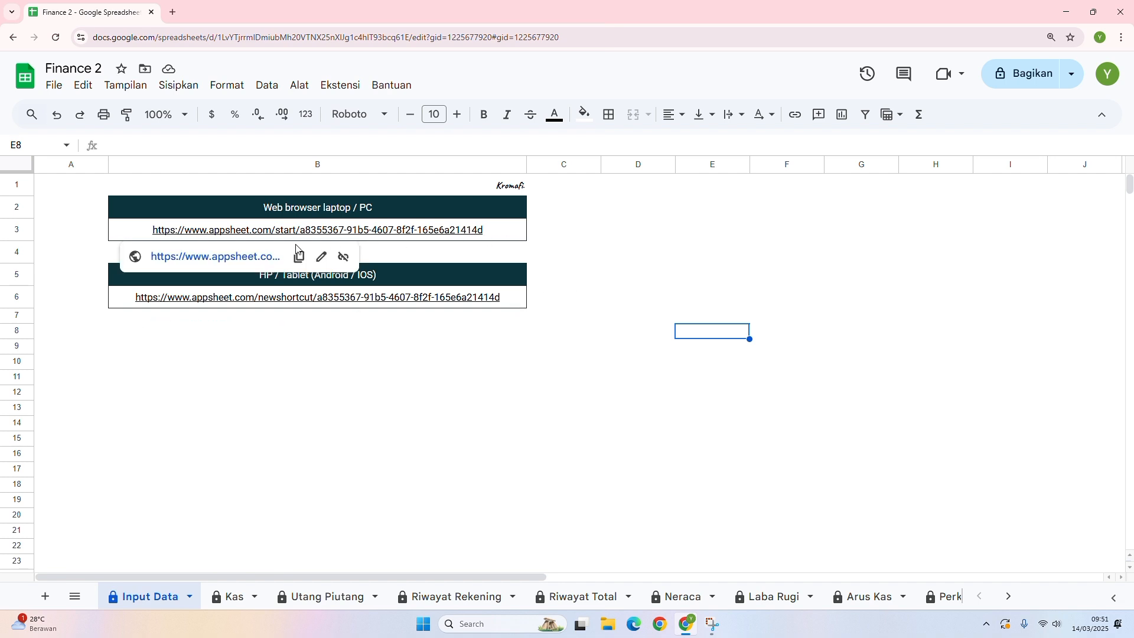
{"action": "left_click", "coordinate": [256, 258]}
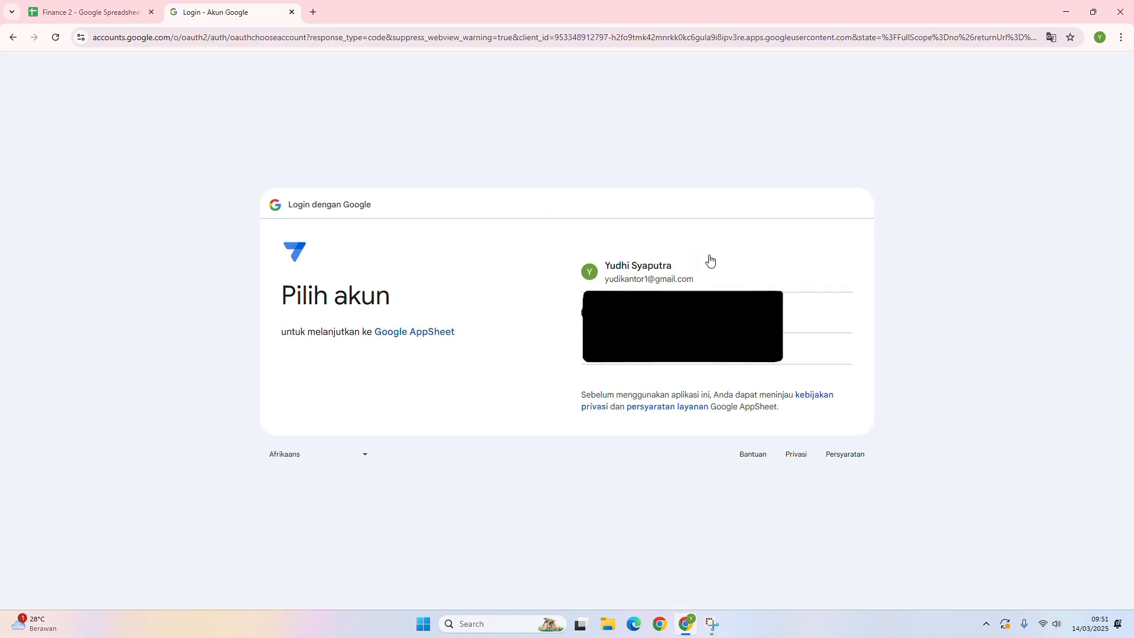
{"action": "left_click", "coordinate": [728, 279]}
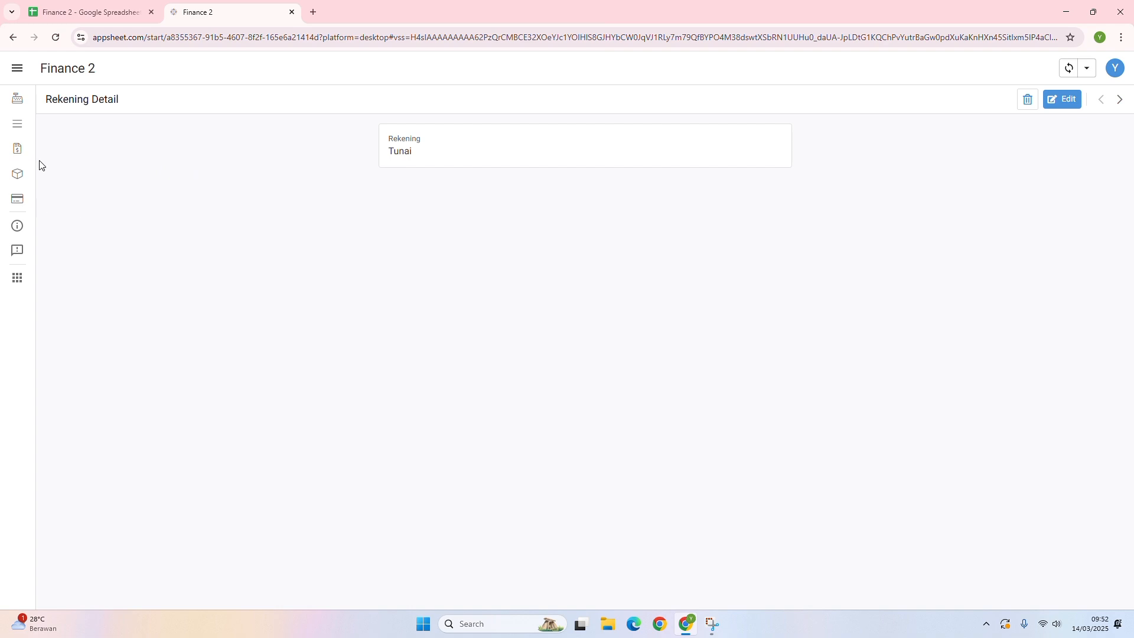
Open the Rekening list, look at the blank new-account form, and view the Tunai and Mandiri accounts.
{"action": "left_click", "coordinate": [17, 68]}
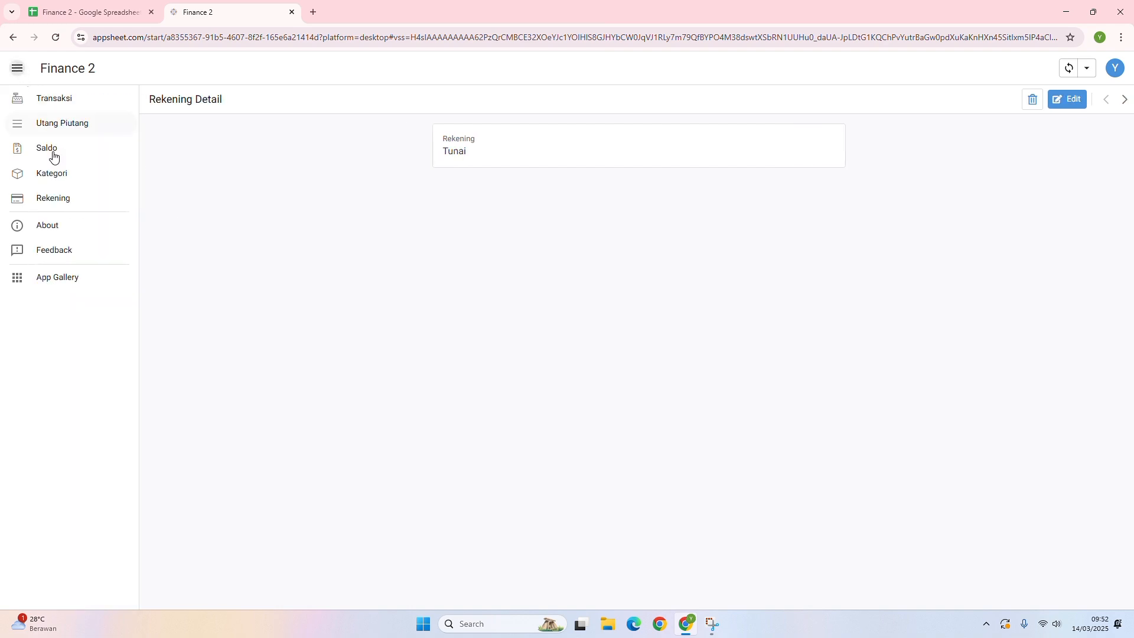
{"action": "left_click", "coordinate": [68, 205]}
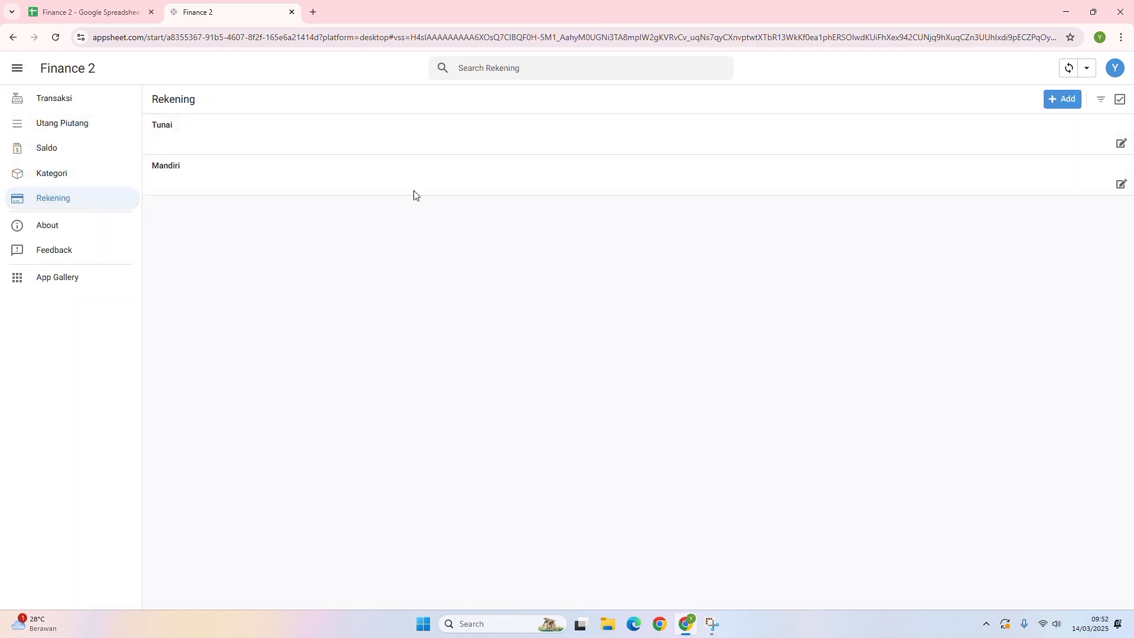
{"action": "left_click", "coordinate": [1070, 106]}
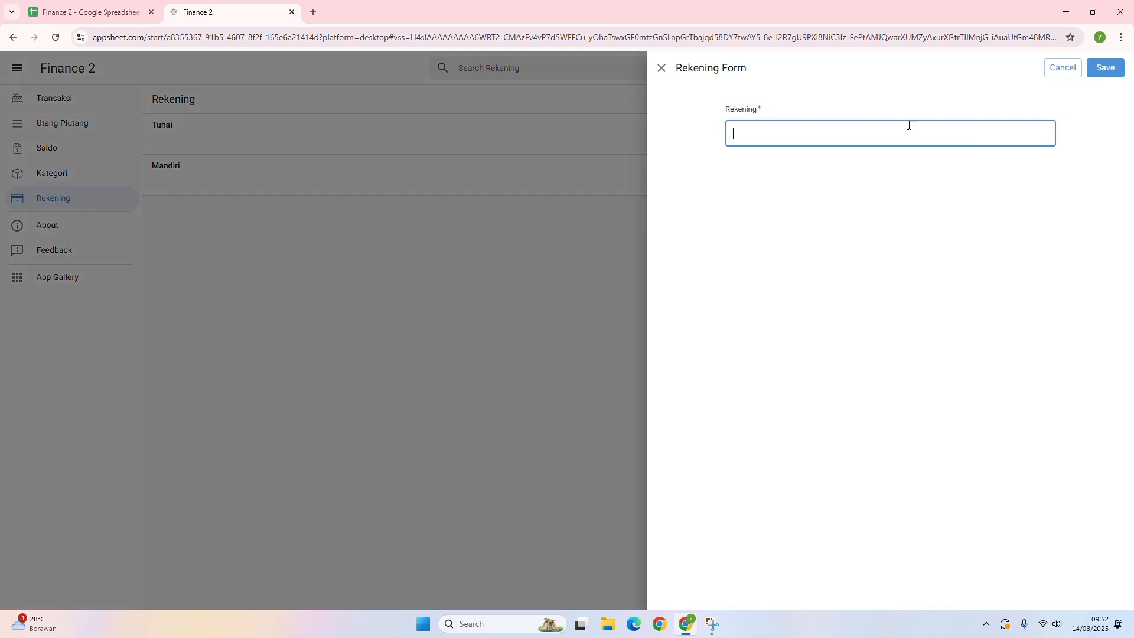
{"action": "left_click", "coordinate": [661, 69]}
{"action": "left_click", "coordinate": [343, 130]}
{"action": "left_click", "coordinate": [394, 176]}
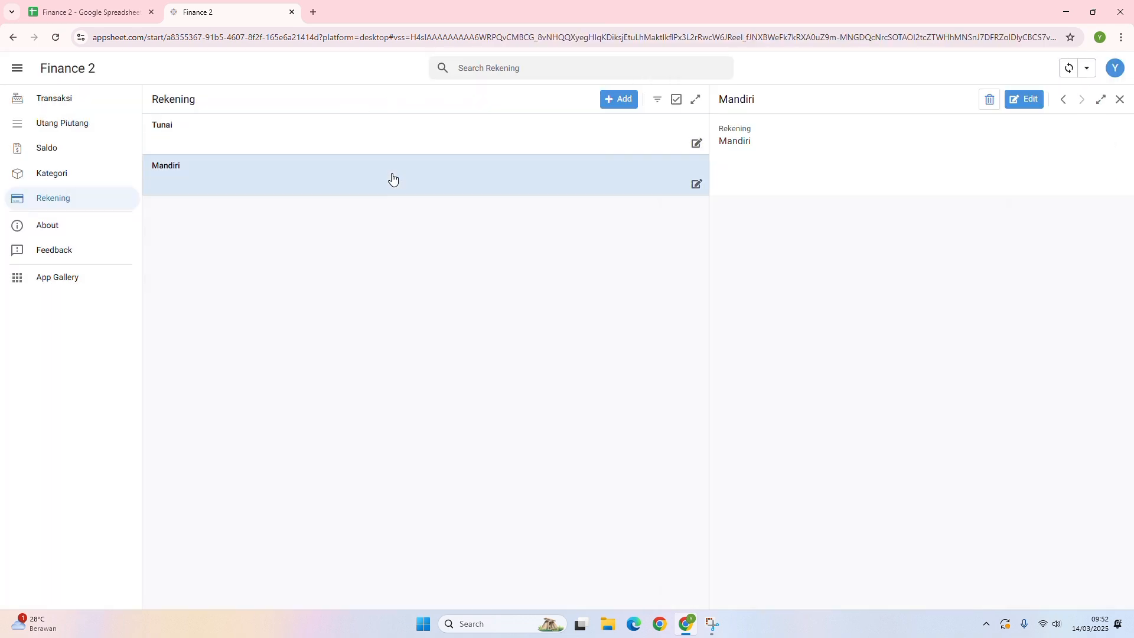
Start a new transaction with Status Pemasukan, Kategori Modal and Rekening Tunai, leave Jumlah empty and discard the entry.
{"action": "left_click", "coordinate": [45, 97]}
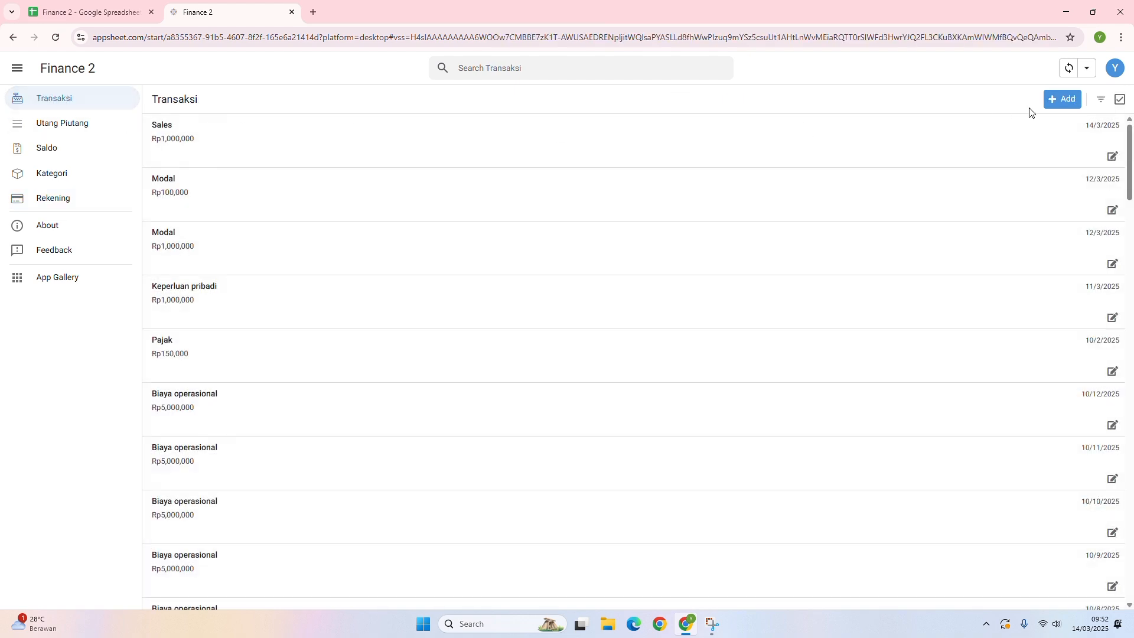
{"action": "left_click", "coordinate": [1064, 105]}
{"action": "left_click", "coordinate": [823, 131]}
{"action": "left_click", "coordinate": [781, 171]}
{"action": "left_click", "coordinate": [779, 198]}
{"action": "left_click", "coordinate": [759, 295]}
{"action": "left_click", "coordinate": [787, 260]}
{"action": "left_click", "coordinate": [777, 326]}
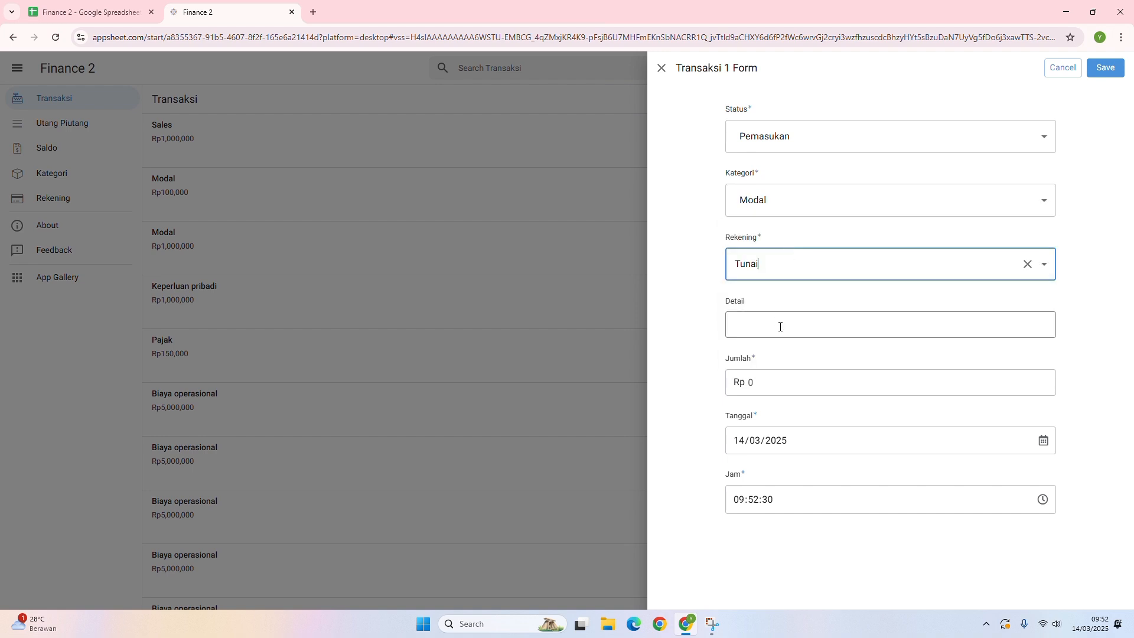
{"action": "left_click", "coordinate": [775, 384]}
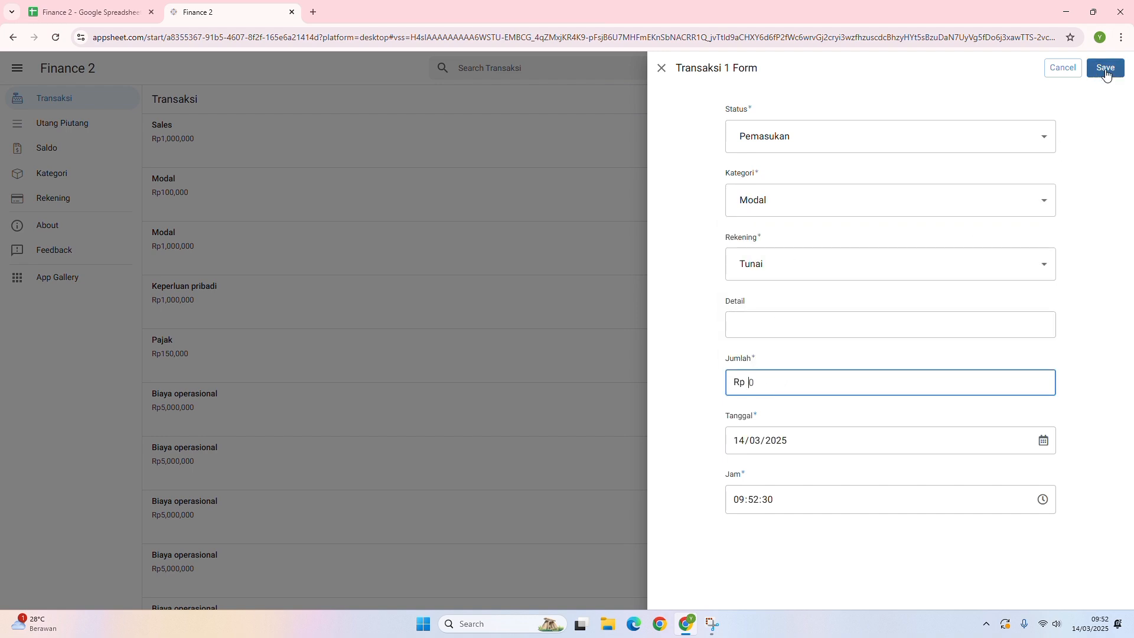
{"action": "left_click", "coordinate": [661, 68]}
{"action": "left_click", "coordinate": [631, 367]}
Check the account balances in Saldo, and look at the blank new-transaction form in Transaksi.
{"action": "left_click", "coordinate": [47, 149]}
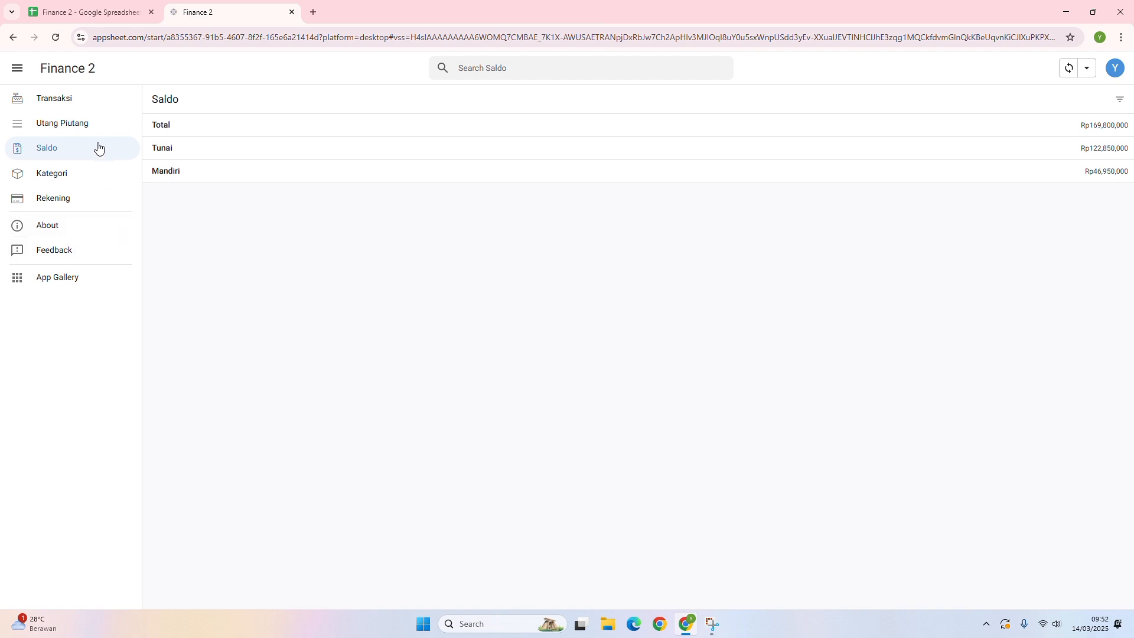
{"action": "left_click", "coordinate": [84, 101]}
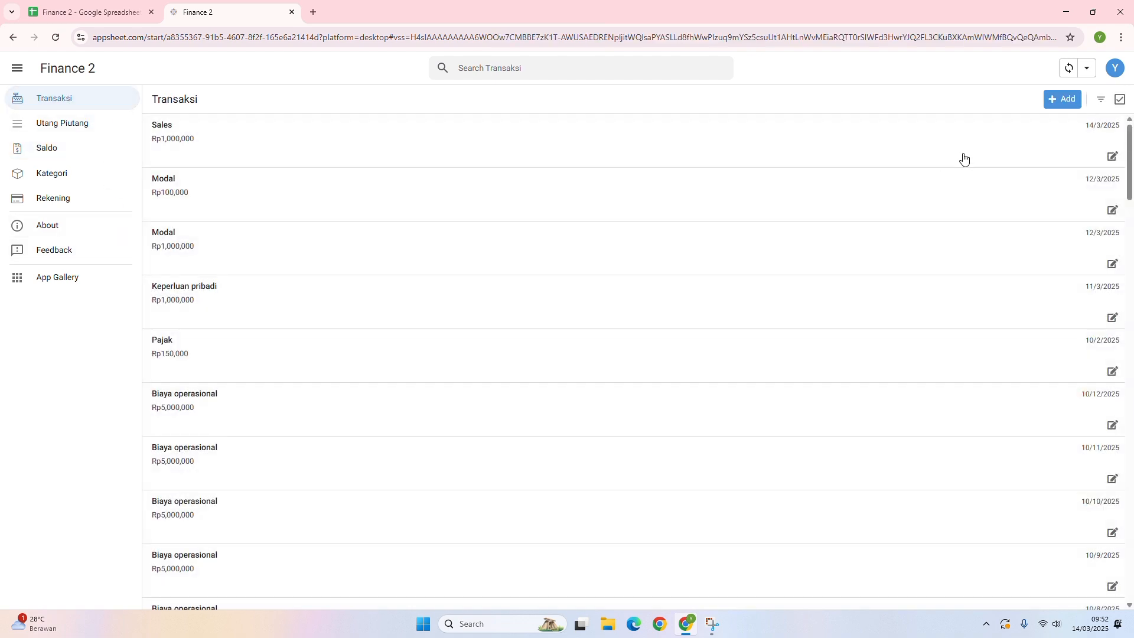
{"action": "left_click", "coordinate": [1063, 99]}
{"action": "left_click", "coordinate": [424, 187]}
Start a new Utang Piutang entry, try its Utang and Piutang status options, and discard the entry.
{"action": "left_click", "coordinate": [76, 126]}
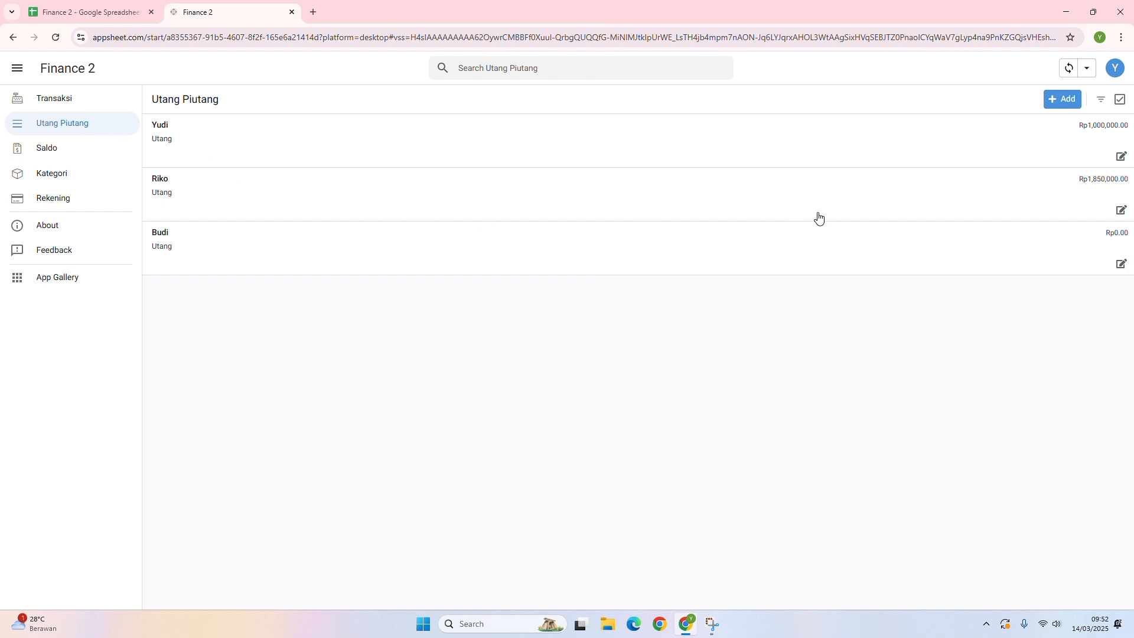
{"action": "left_click", "coordinate": [1063, 107]}
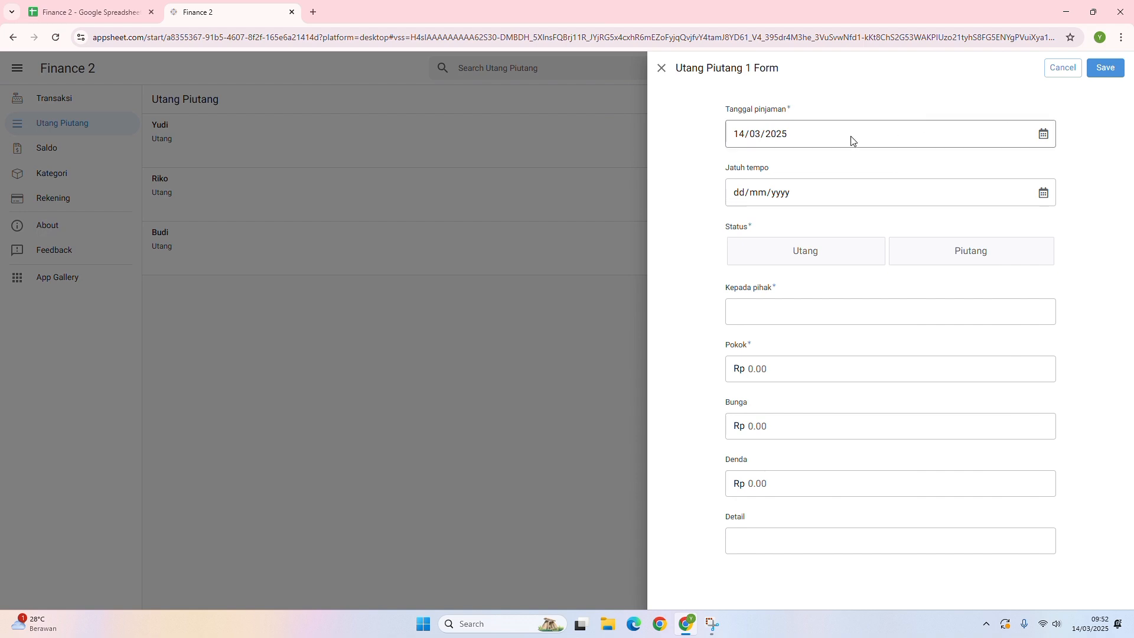
{"action": "left_click", "coordinate": [850, 258]}
{"action": "left_click", "coordinate": [918, 258]}
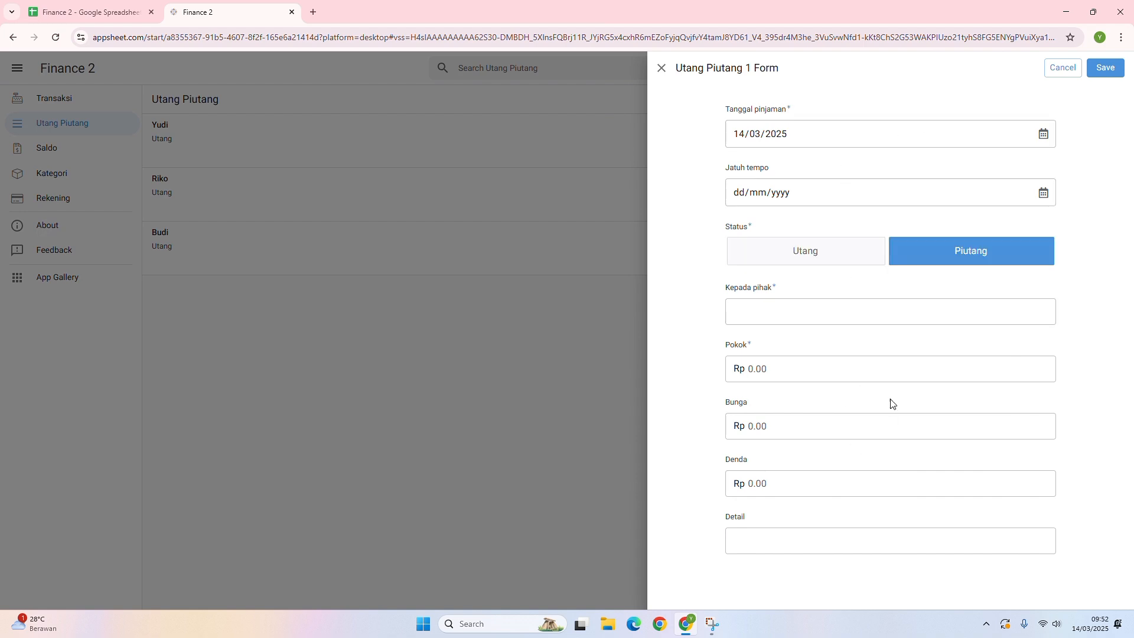
{"action": "left_click", "coordinate": [661, 68]}
{"action": "left_click", "coordinate": [632, 368]}
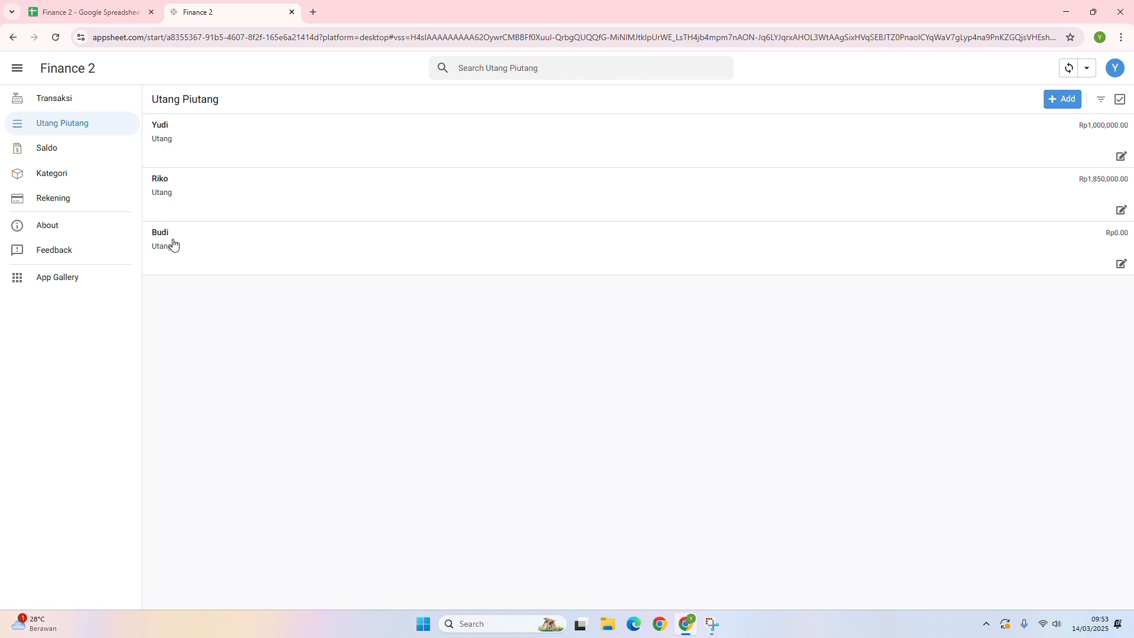
View the first debt record's details and its blank Pelunasan entry form, and close the form without saving.
{"action": "left_click", "coordinate": [181, 157]}
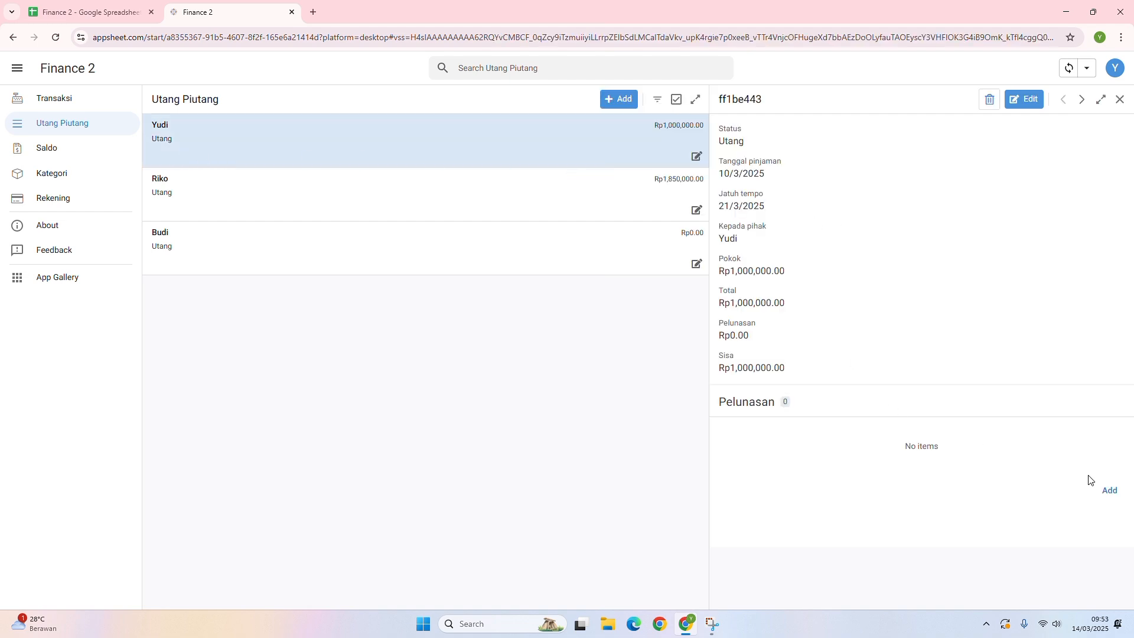
{"action": "left_click", "coordinate": [1109, 493]}
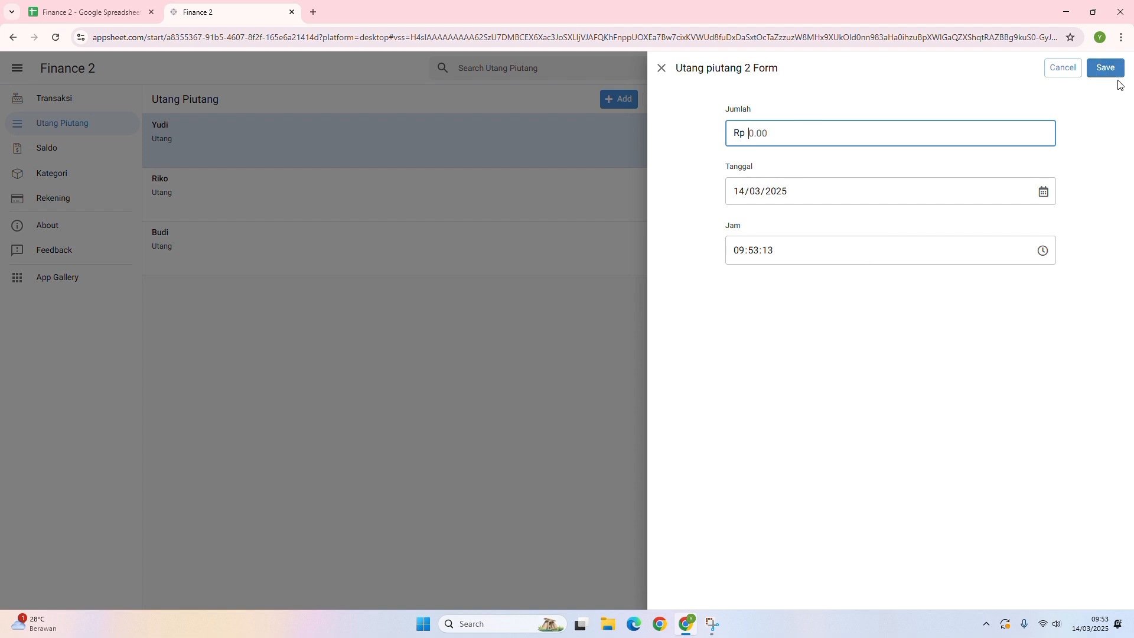
{"action": "left_click", "coordinate": [662, 68]}
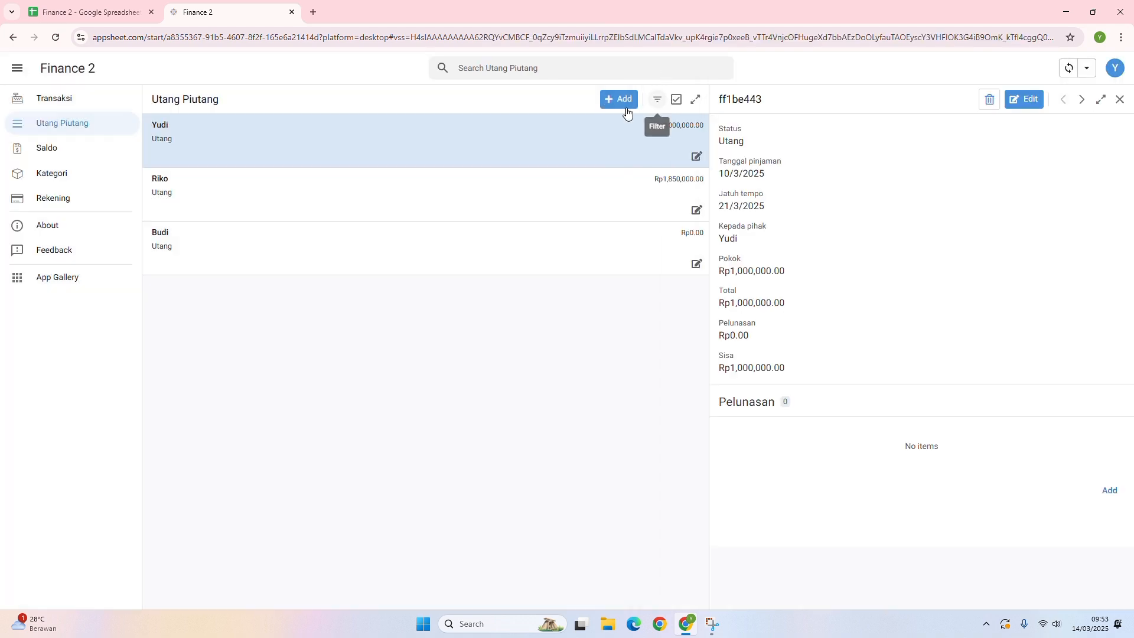
Look through the details of the Kategori records from Sales to Pajak, and close the detail view.
{"action": "left_click", "coordinate": [47, 172]}
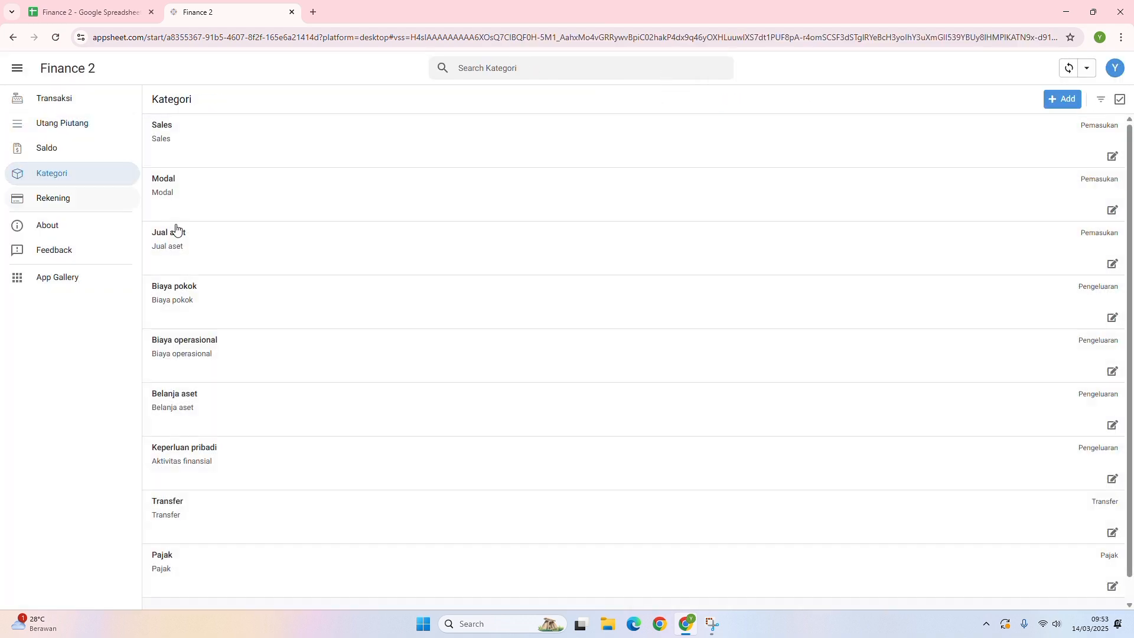
{"action": "left_click", "coordinate": [236, 138]}
{"action": "left_click", "coordinate": [245, 195]}
{"action": "left_click", "coordinate": [245, 237]}
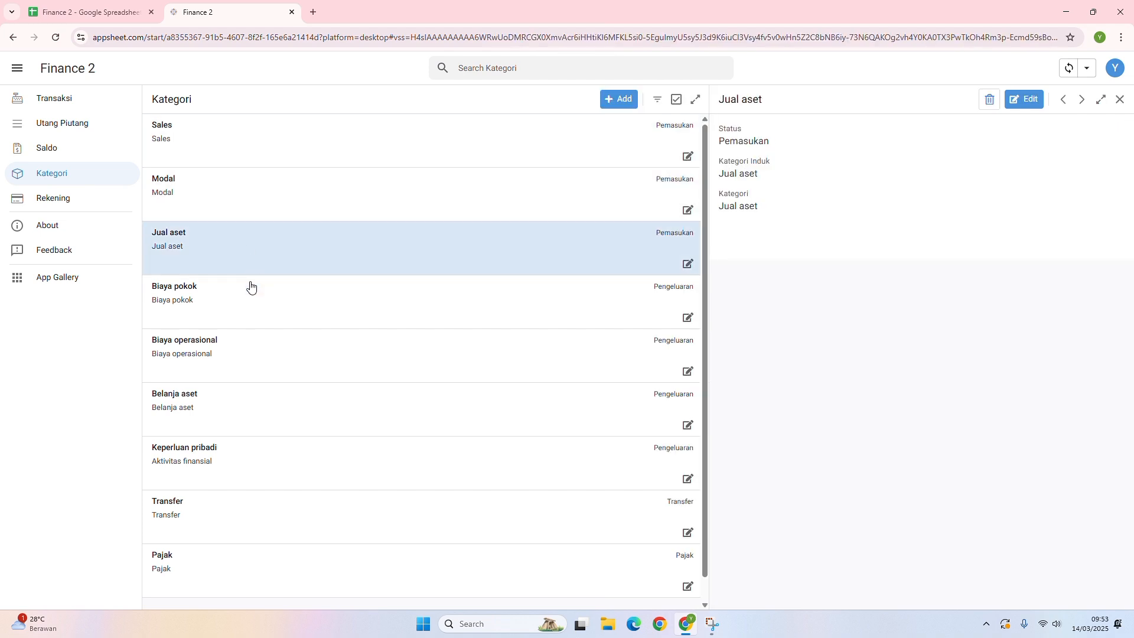
{"action": "left_click", "coordinate": [255, 296]}
{"action": "left_click", "coordinate": [268, 357]}
{"action": "left_click", "coordinate": [272, 399]}
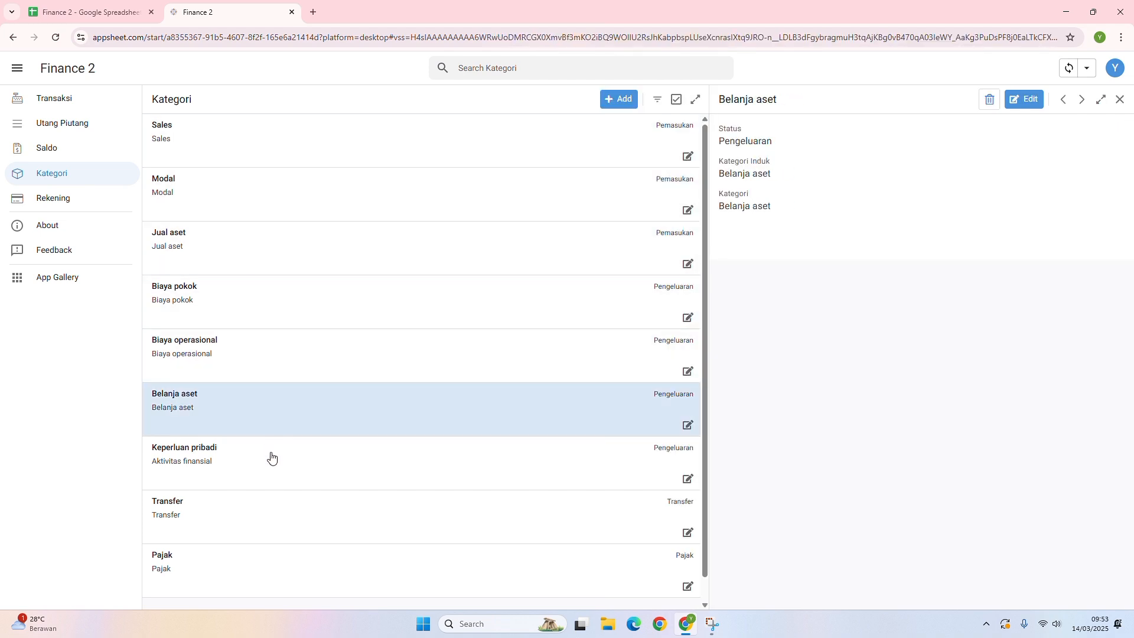
{"action": "left_click", "coordinate": [271, 456]}
{"action": "scroll", "coordinate": [303, 415], "scroll_direction": "down", "scroll_amount": 1}
{"action": "left_click", "coordinate": [282, 484]}
{"action": "left_click", "coordinate": [278, 532]}
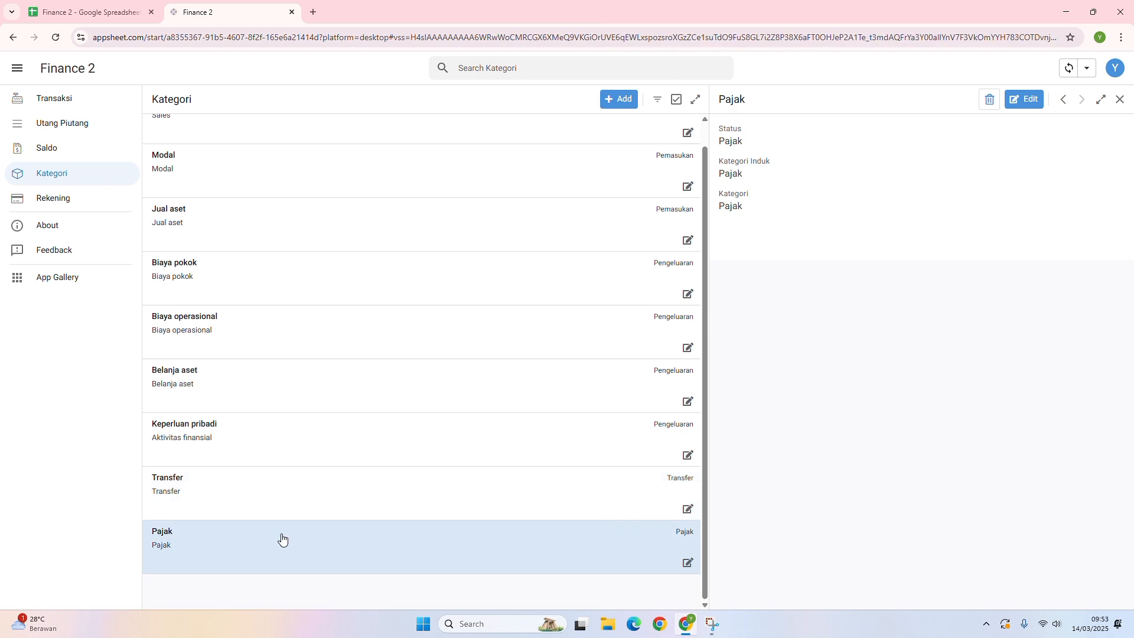
{"action": "scroll", "coordinate": [450, 401], "scroll_direction": "up", "scroll_amount": 1}
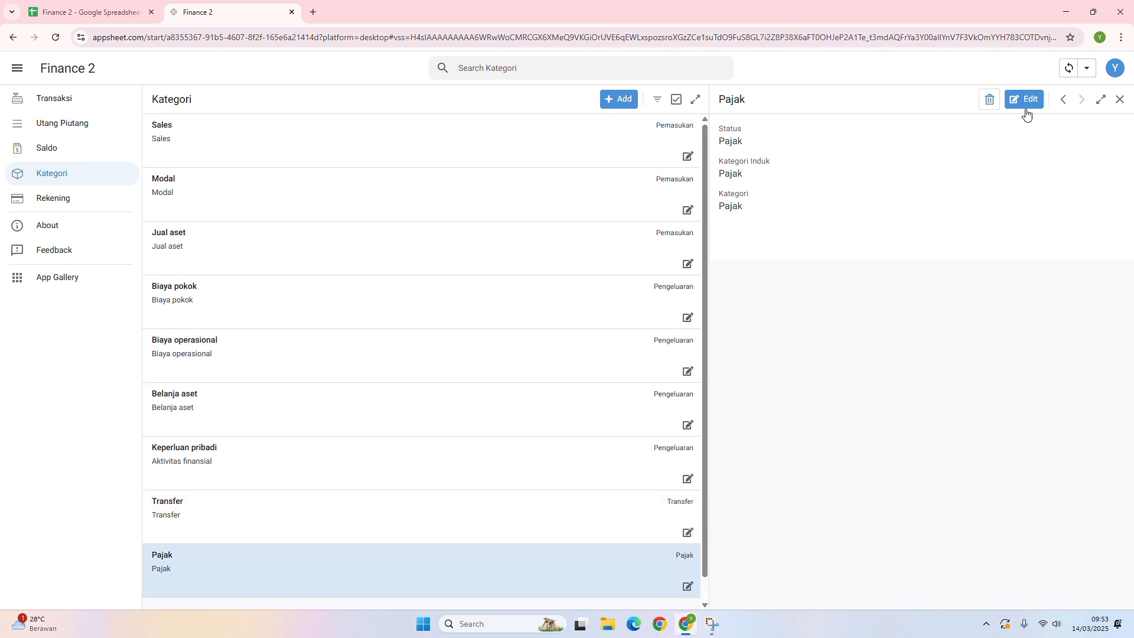
{"action": "left_click", "coordinate": [1119, 100]}
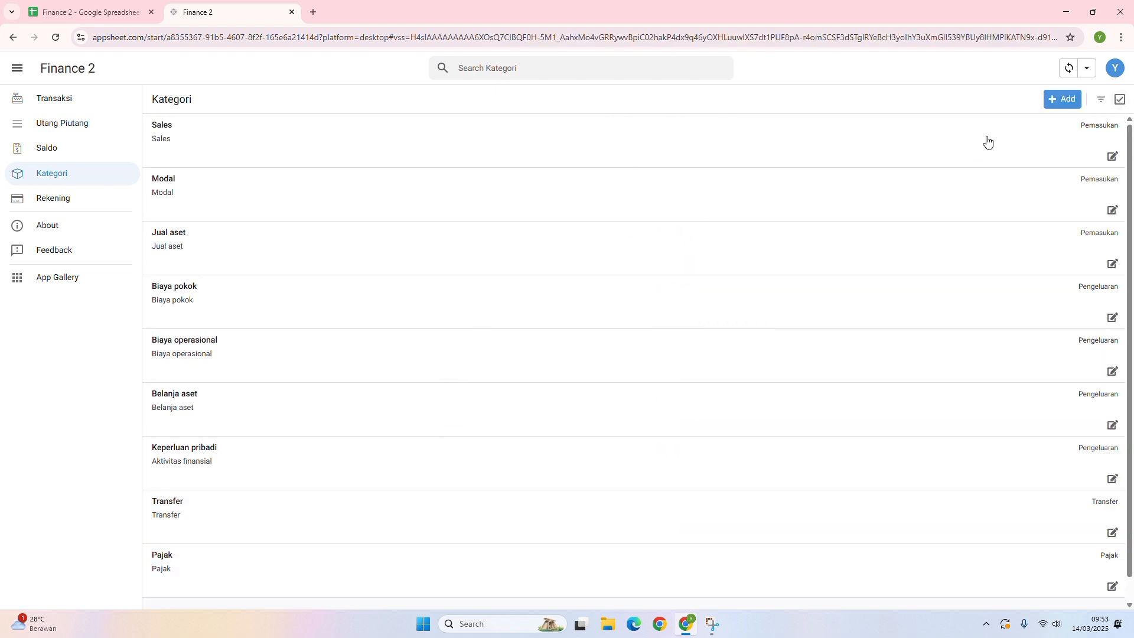
Start a new category with Status Pemasukan and try the Kategori Induk options Sales, Modal and Jual aset.
{"action": "left_click", "coordinate": [1059, 104]}
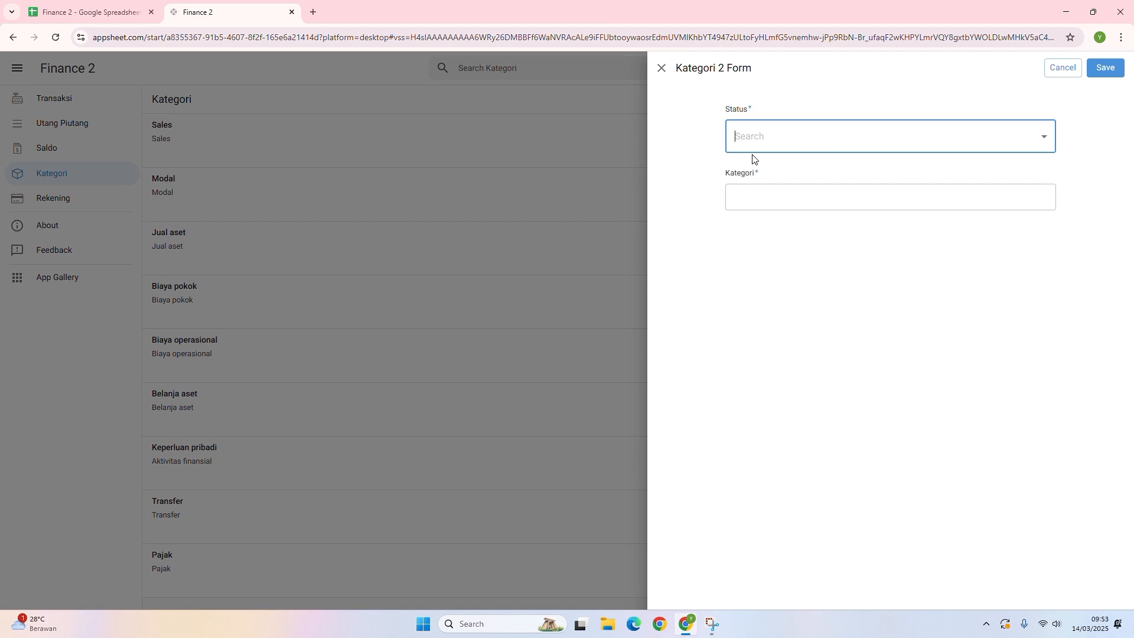
{"action": "left_click", "coordinate": [773, 140]}
{"action": "left_click", "coordinate": [776, 170]}
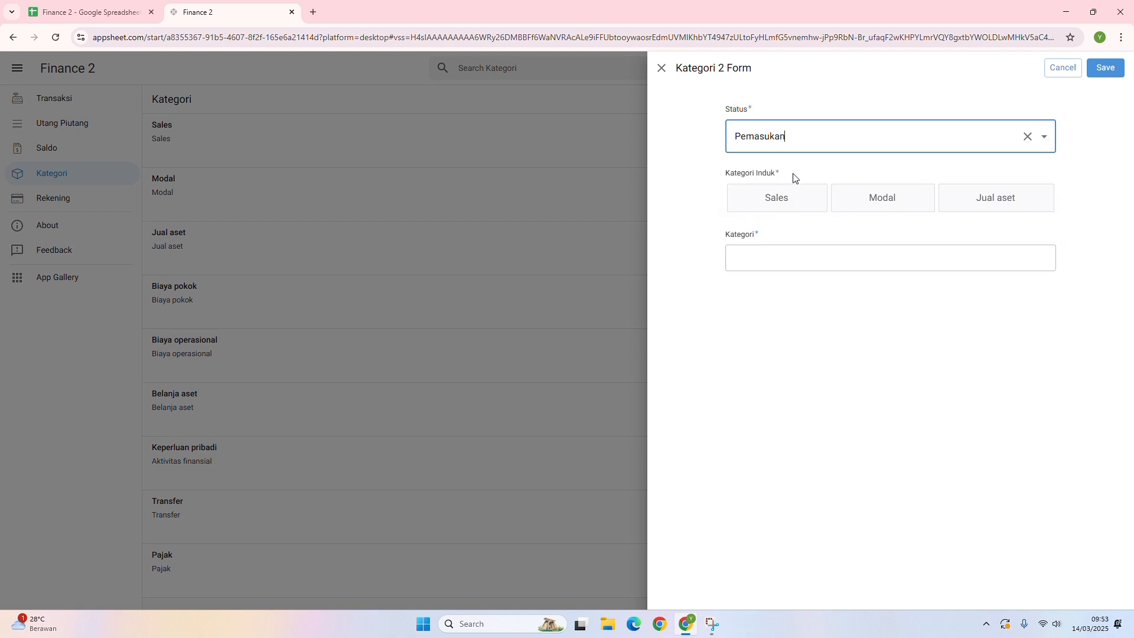
{"action": "left_click", "coordinate": [808, 208]}
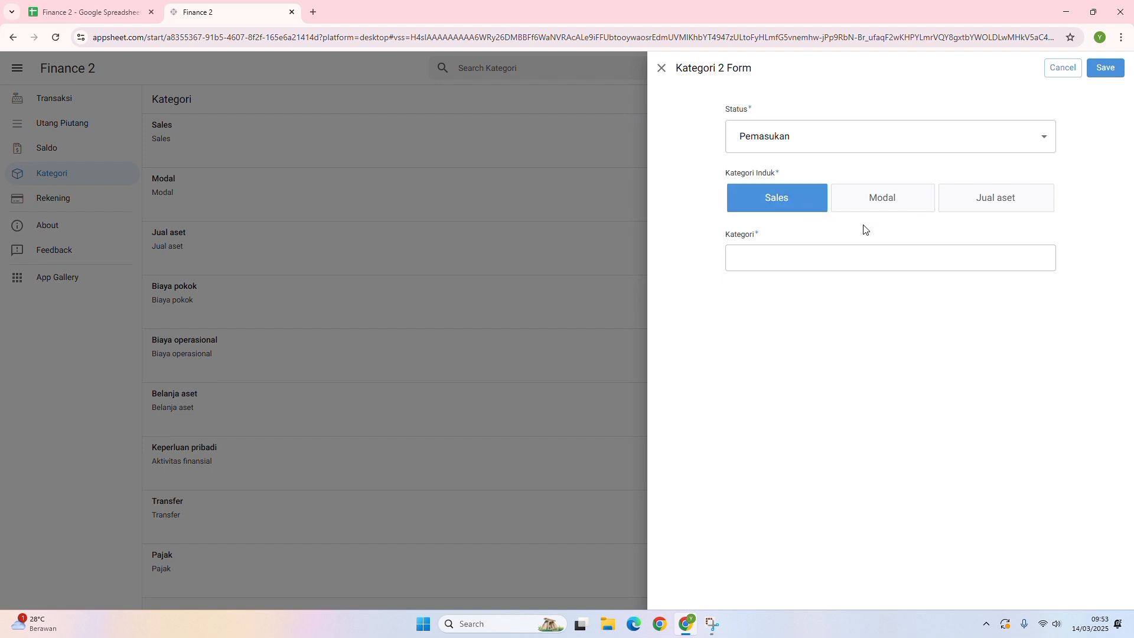
{"action": "left_click", "coordinate": [766, 259]}
{"action": "left_click", "coordinate": [766, 259]}
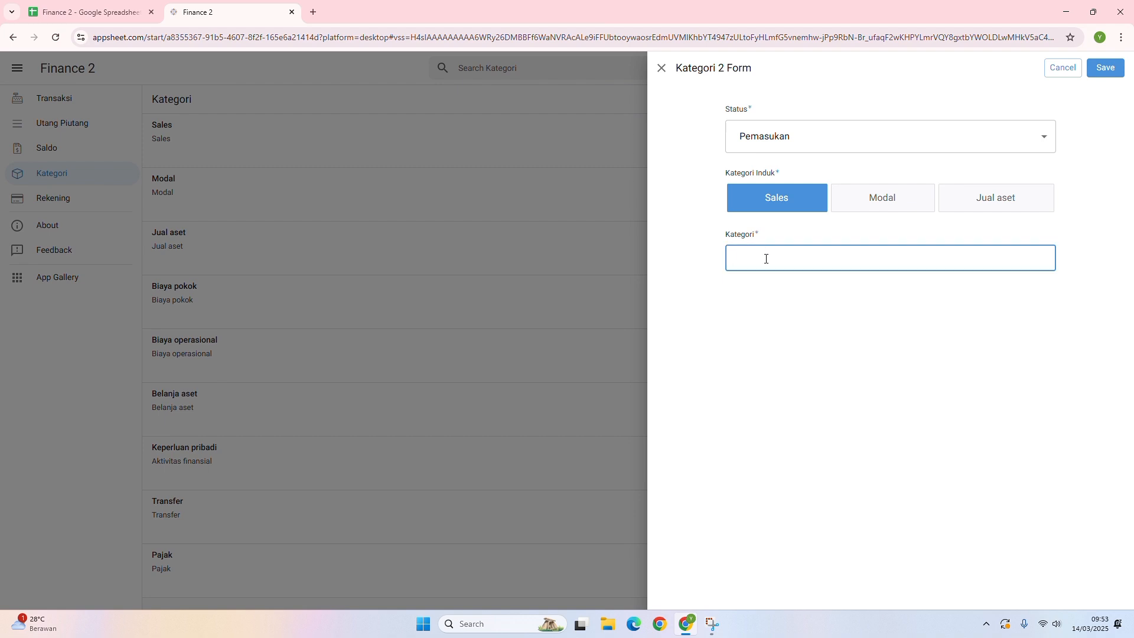
{"action": "left_click", "coordinate": [892, 214]}
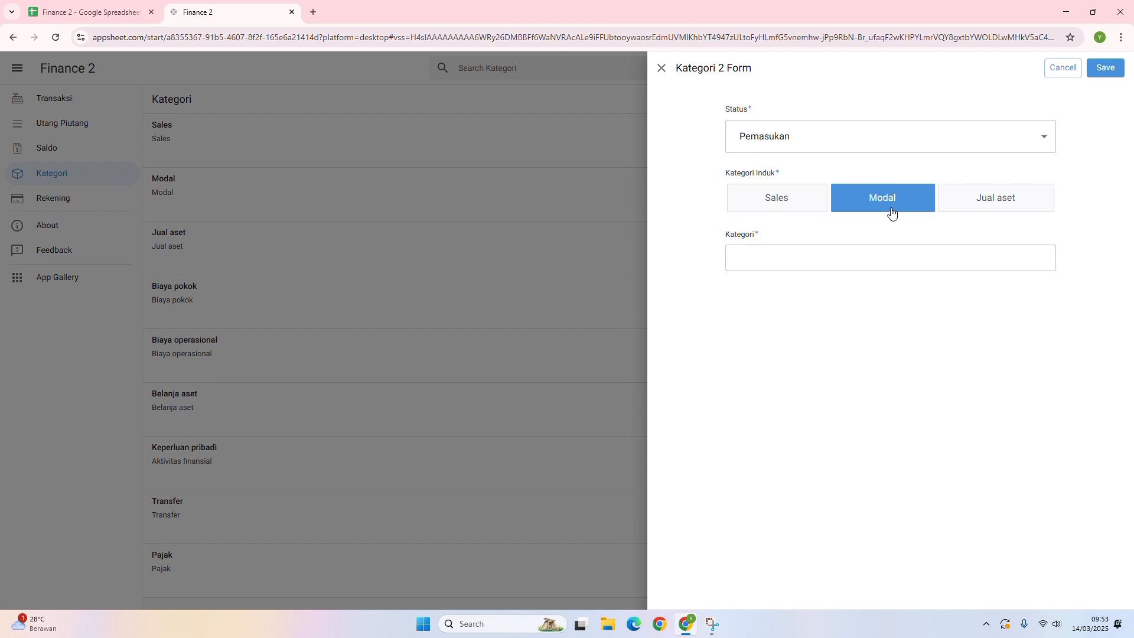
{"action": "left_click", "coordinate": [996, 214]}
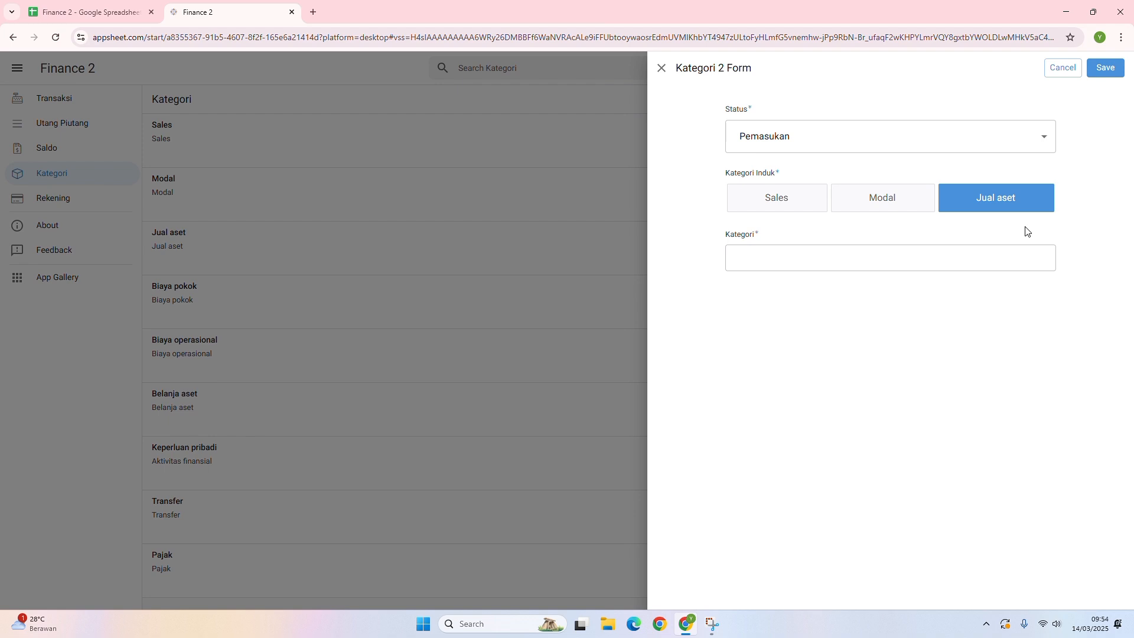
Change the new category's Status to Pengeluaran and try Biaya pokok, Biaya operasional and Belanja aset as Kategori Induk.
{"action": "left_click", "coordinate": [1000, 137]}
{"action": "left_click", "coordinate": [802, 198]}
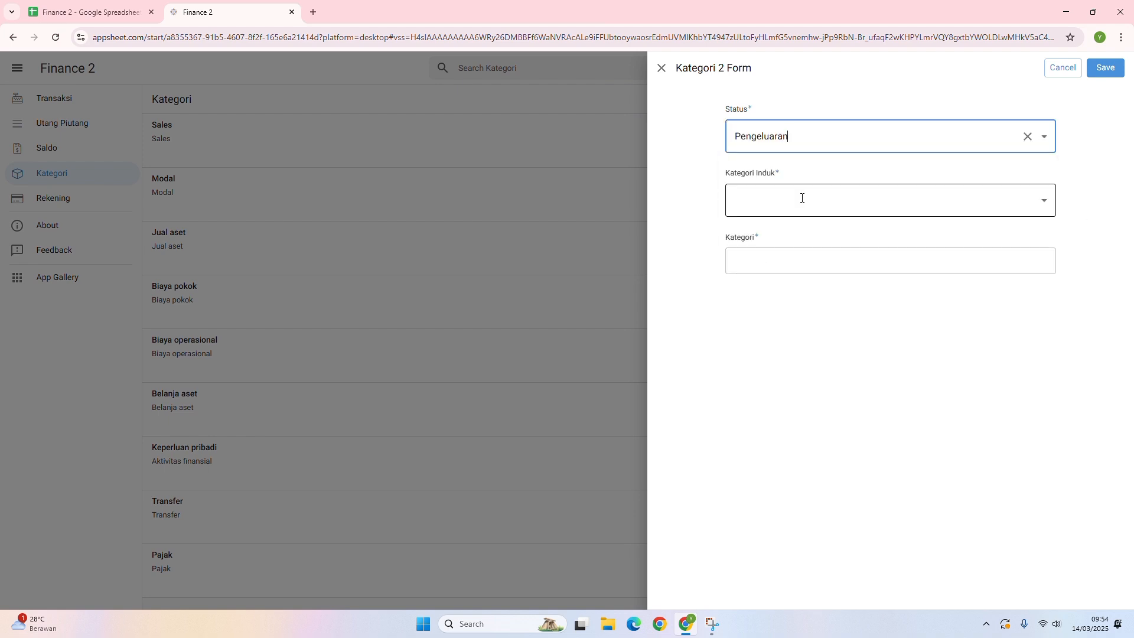
{"action": "left_click", "coordinate": [802, 198]}
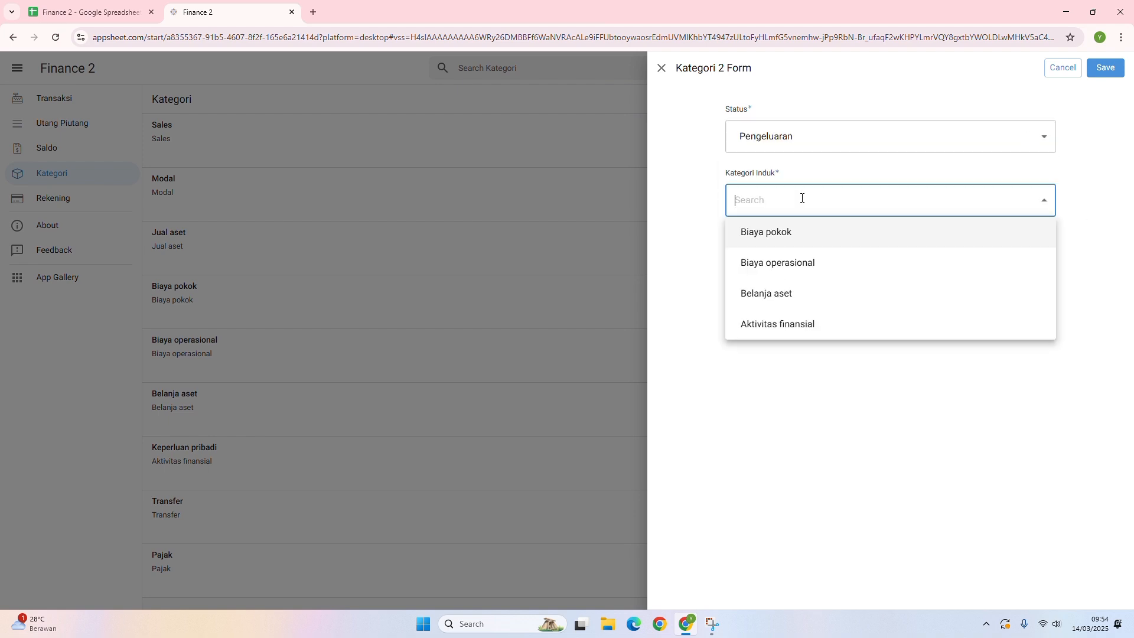
{"action": "left_click", "coordinate": [784, 243]}
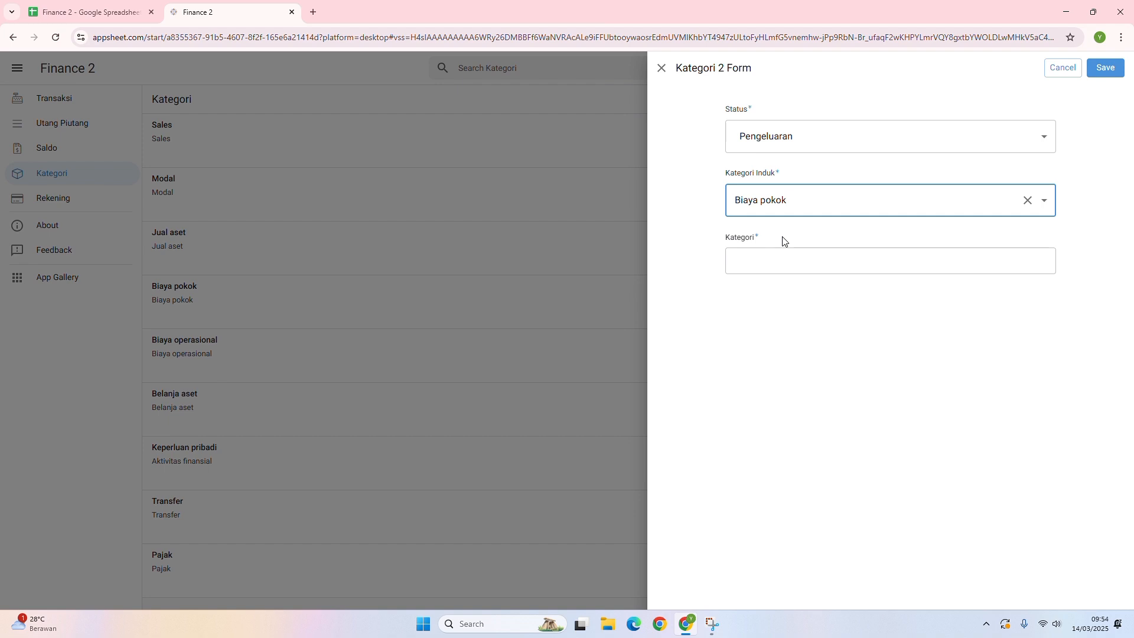
{"action": "left_click", "coordinate": [782, 254]}
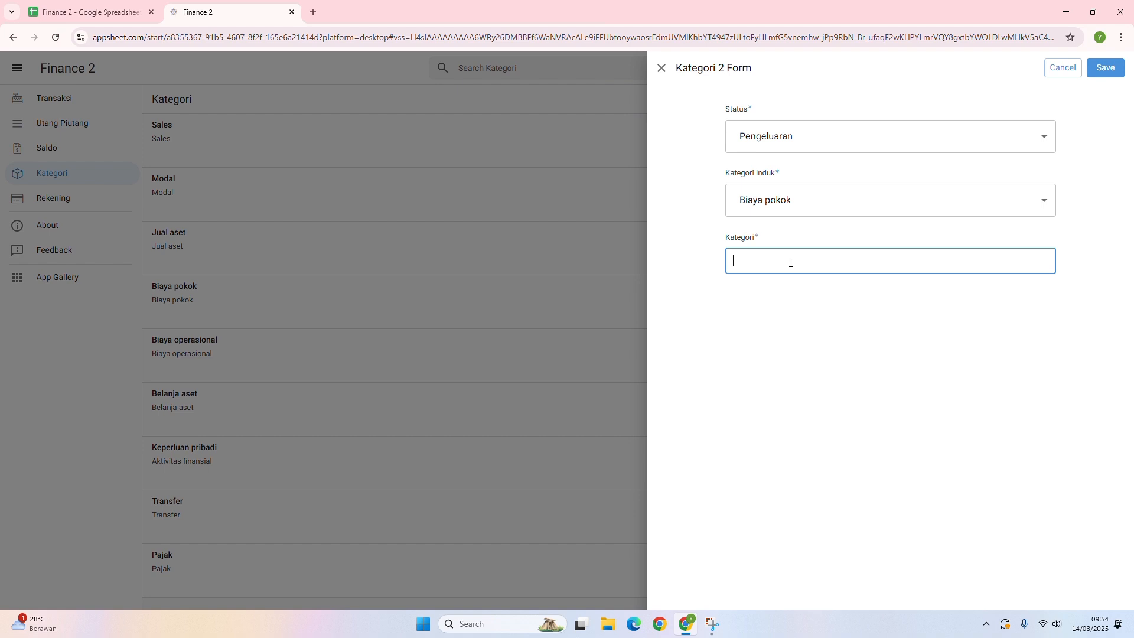
{"action": "left_click", "coordinate": [833, 202]}
{"action": "left_click", "coordinate": [823, 211]}
{"action": "left_click", "coordinate": [791, 269]}
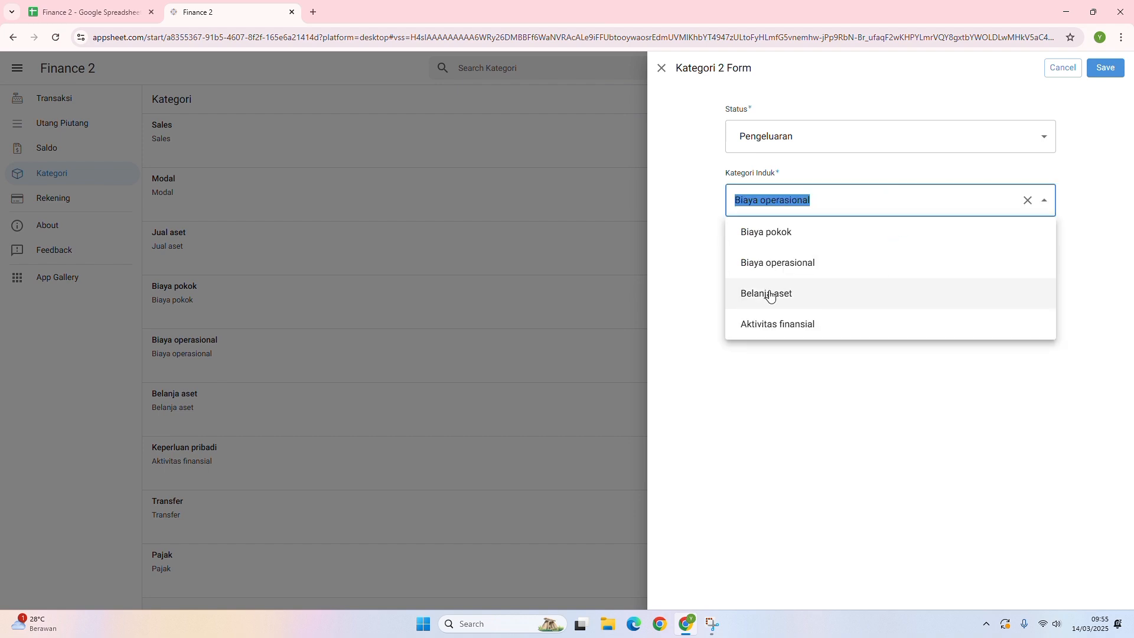
{"action": "left_click", "coordinate": [788, 299]}
{"action": "left_click", "coordinate": [806, 261]}
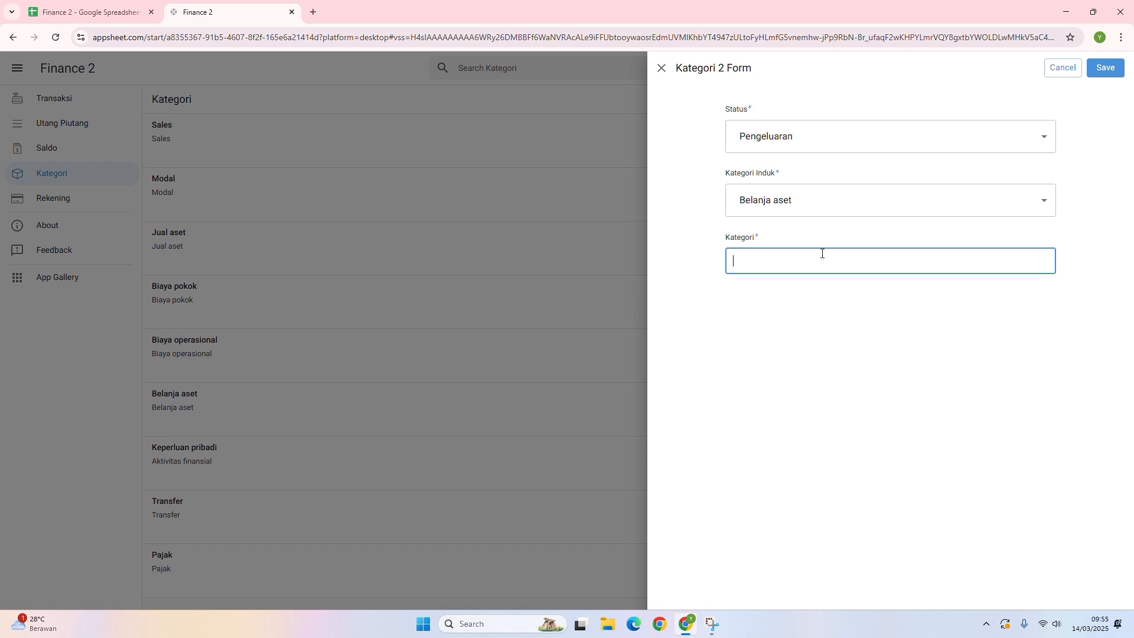
Set Kategori Induk to Aktivitas finansial, enter "pemilik" as the trial Kategori name, and clear it.
{"action": "left_click", "coordinate": [851, 200]}
{"action": "left_click", "coordinate": [816, 333]}
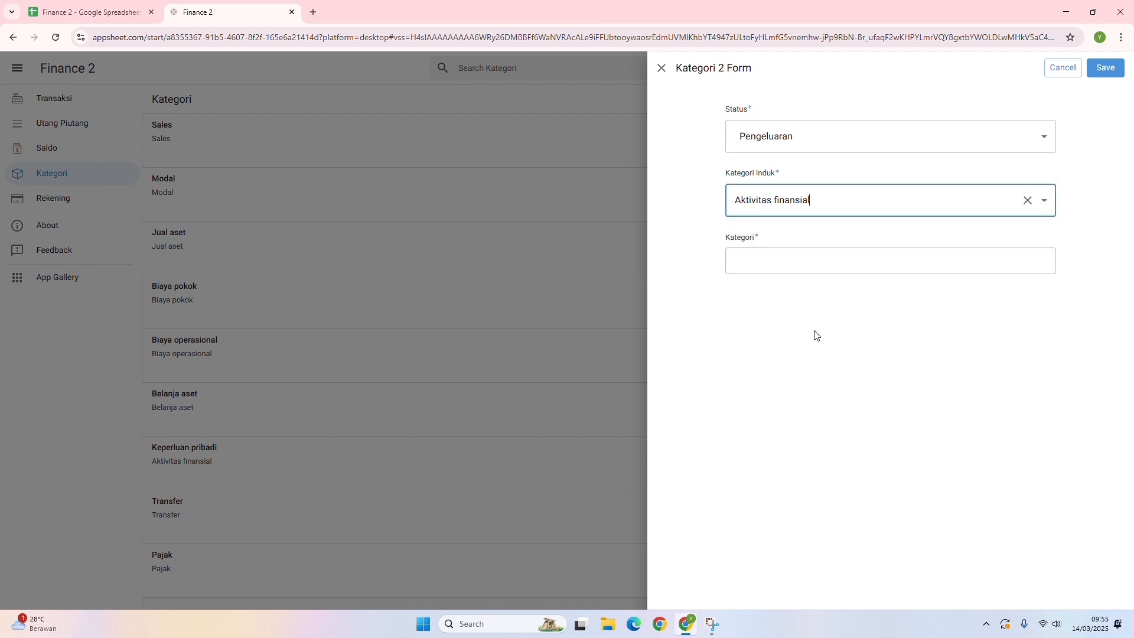
{"action": "left_click", "coordinate": [817, 261]}
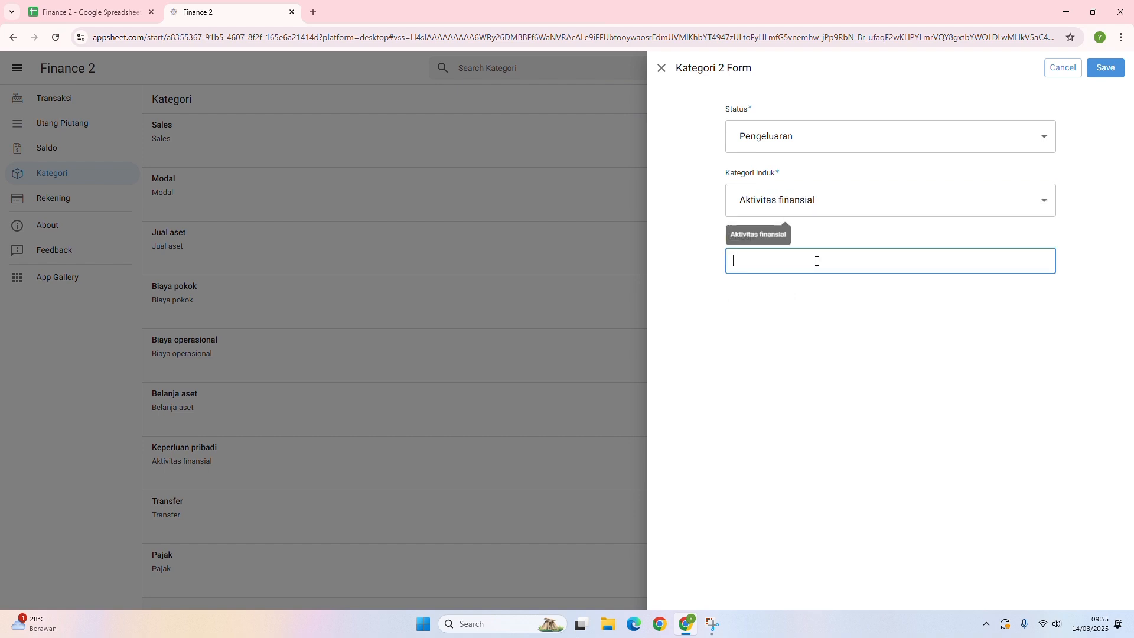
{"action": "type", "text": "pe"}
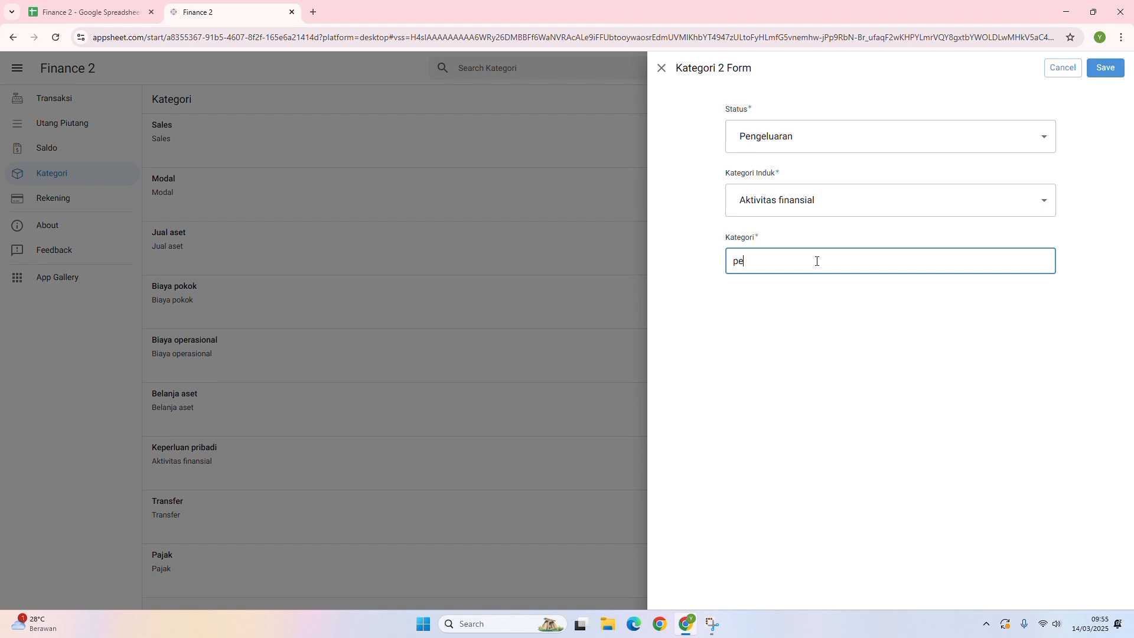
{"action": "type", "text": "milik"}
{"action": "key", "text": "ctrl+a"}
{"action": "key", "text": "BackSpace"}
Try Transfer and Pajak as the new category's Status, and discard the form without saving.
{"action": "left_click", "coordinate": [869, 127]}
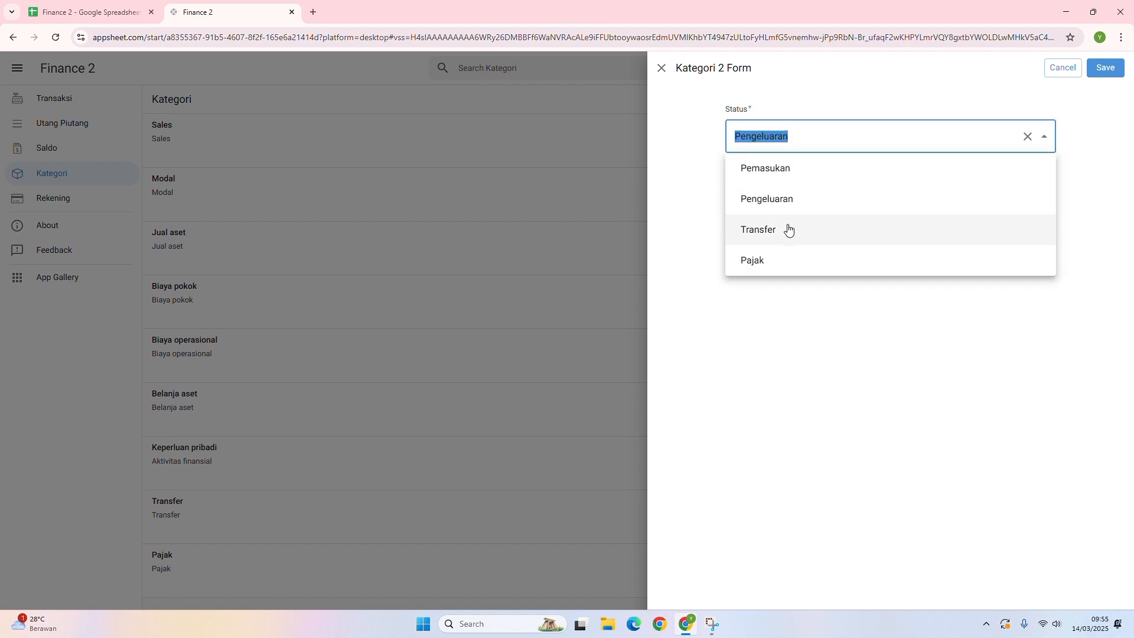
{"action": "left_click", "coordinate": [766, 235]}
{"action": "left_click", "coordinate": [789, 208]}
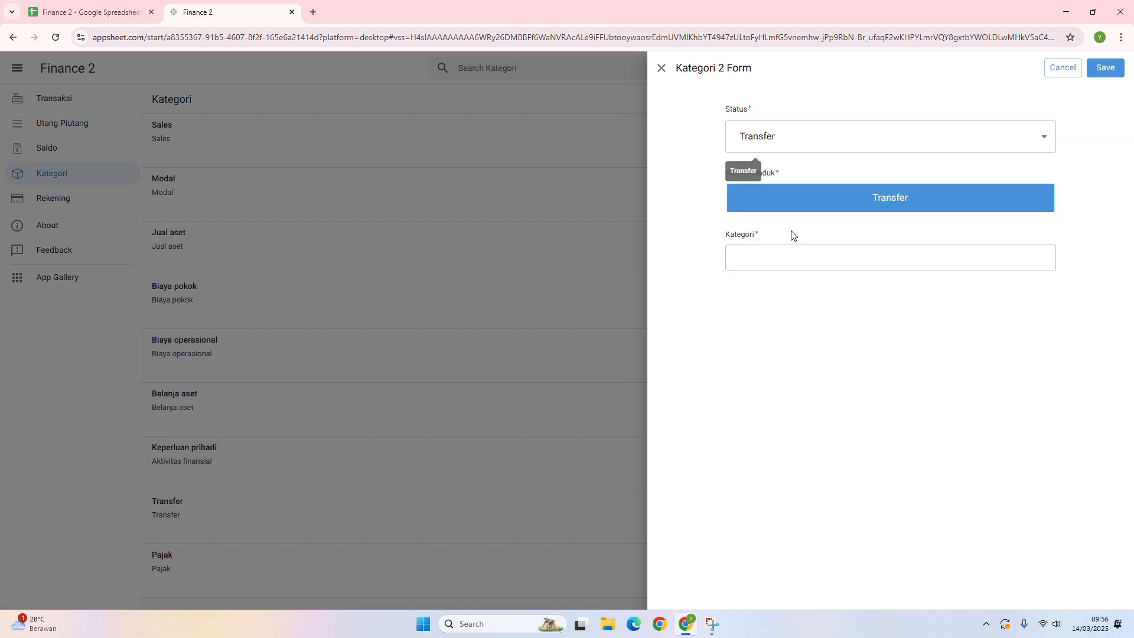
{"action": "left_click", "coordinate": [763, 267]}
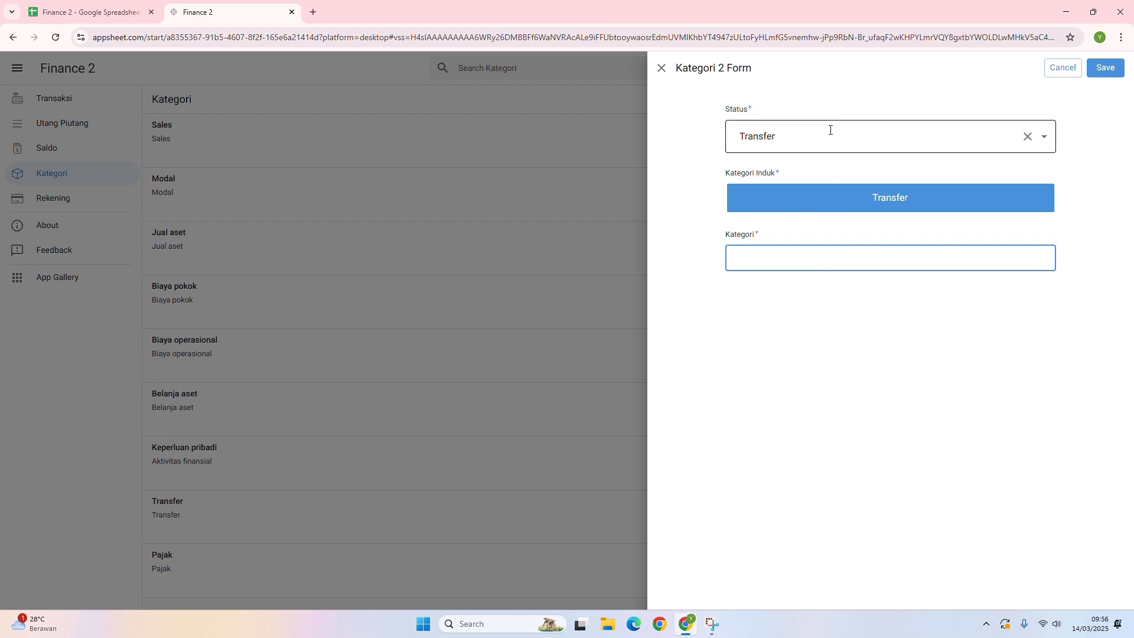
{"action": "left_click", "coordinate": [828, 131]}
{"action": "left_click", "coordinate": [786, 262]}
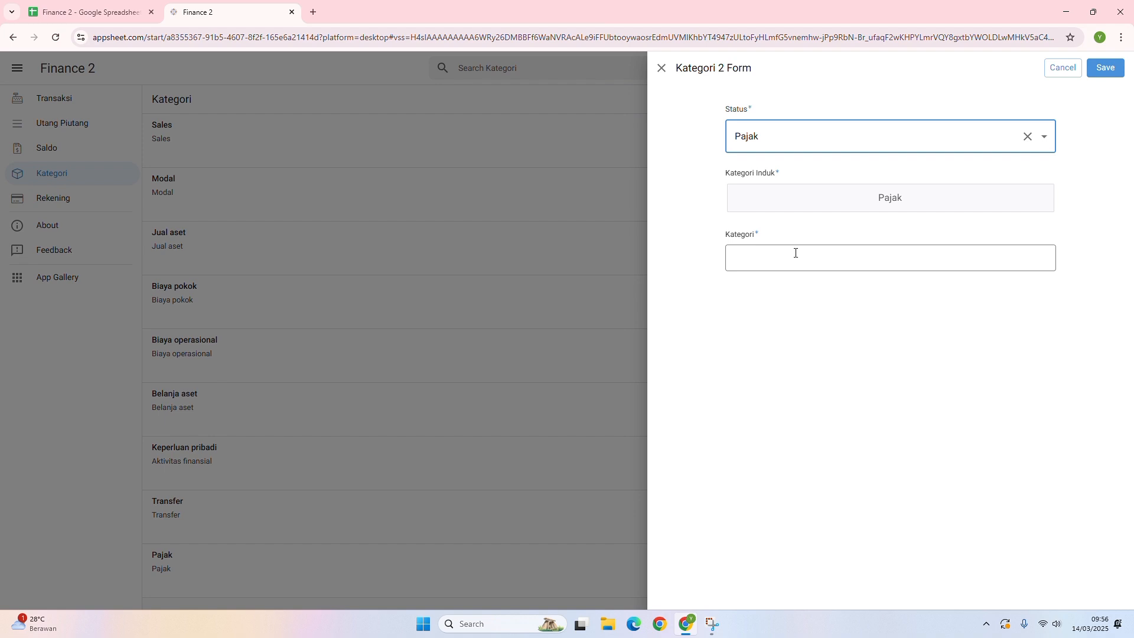
{"action": "left_click", "coordinate": [661, 67]}
{"action": "left_click", "coordinate": [633, 368]}
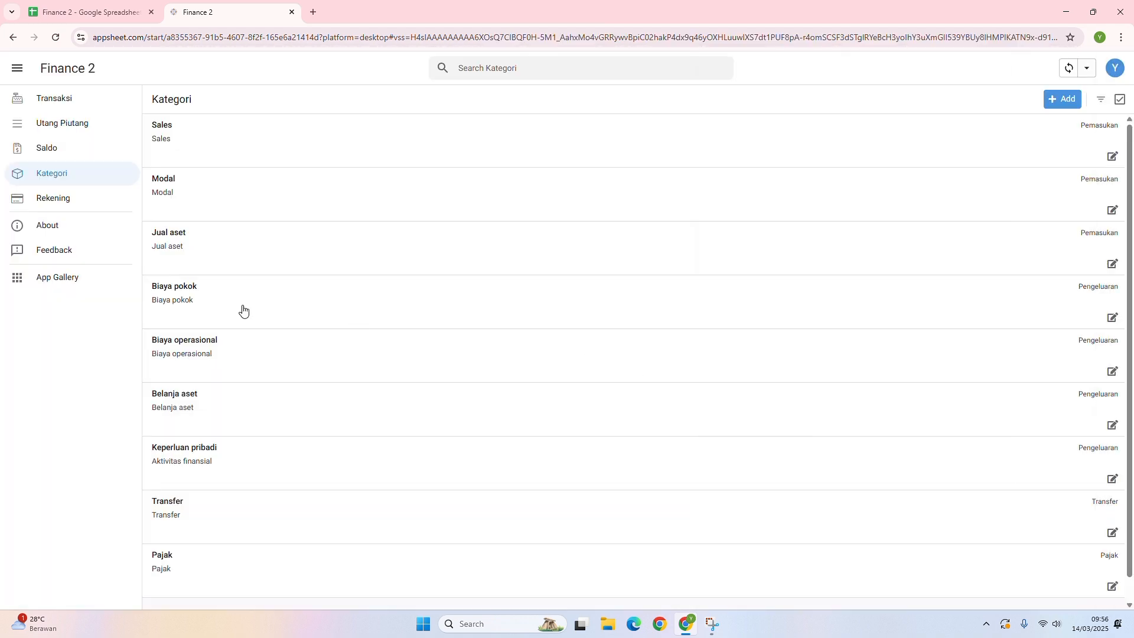